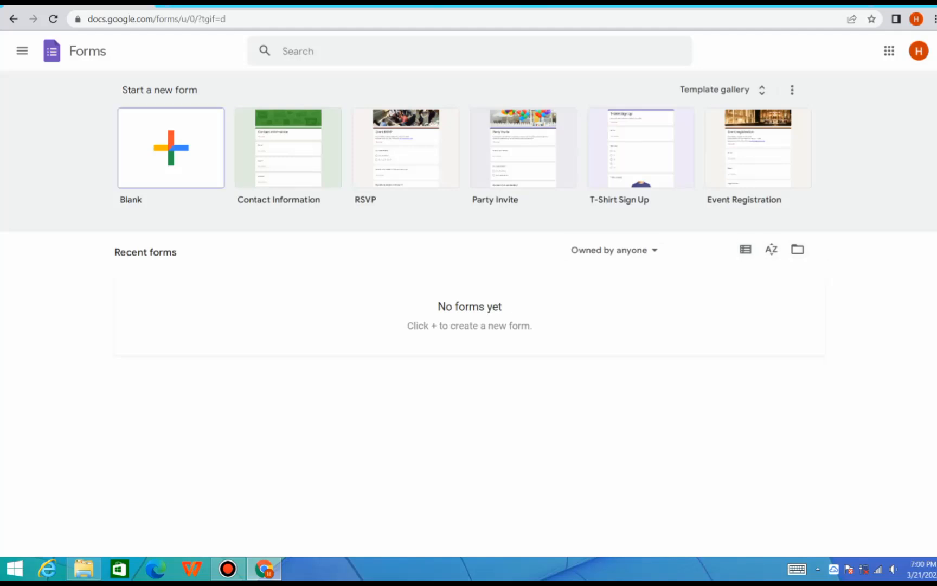
Create a new blank form and title it "IT Projects"
click(171, 147)
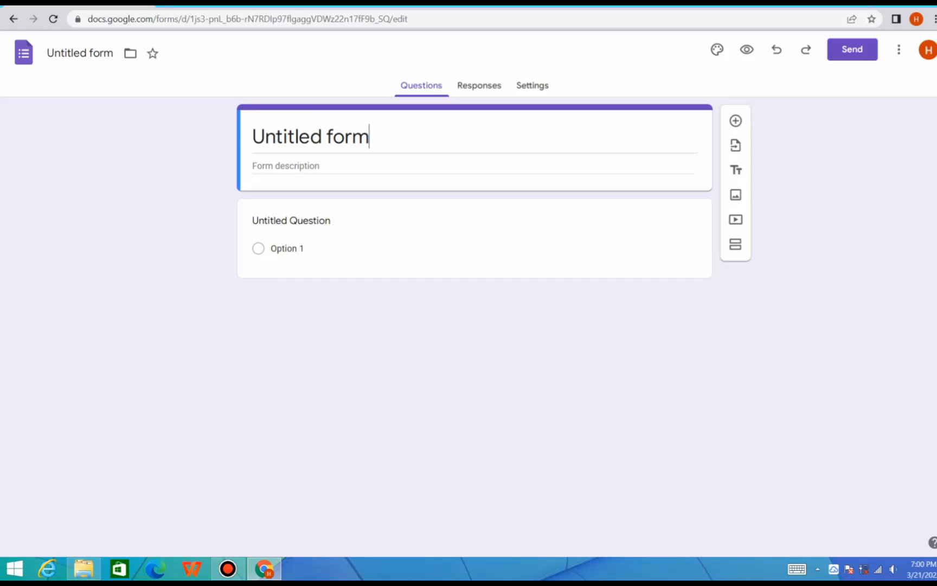
key(BackSpace)
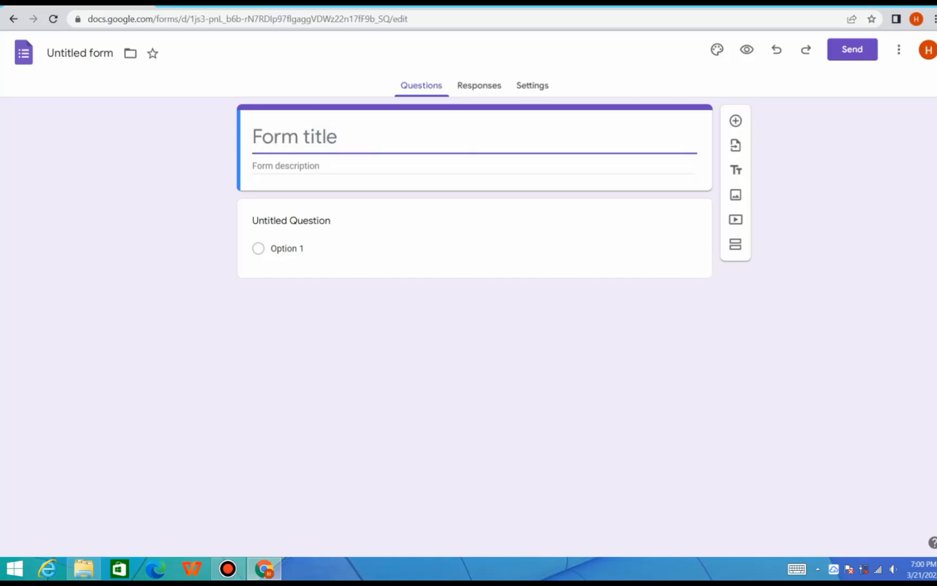
text(IT P)
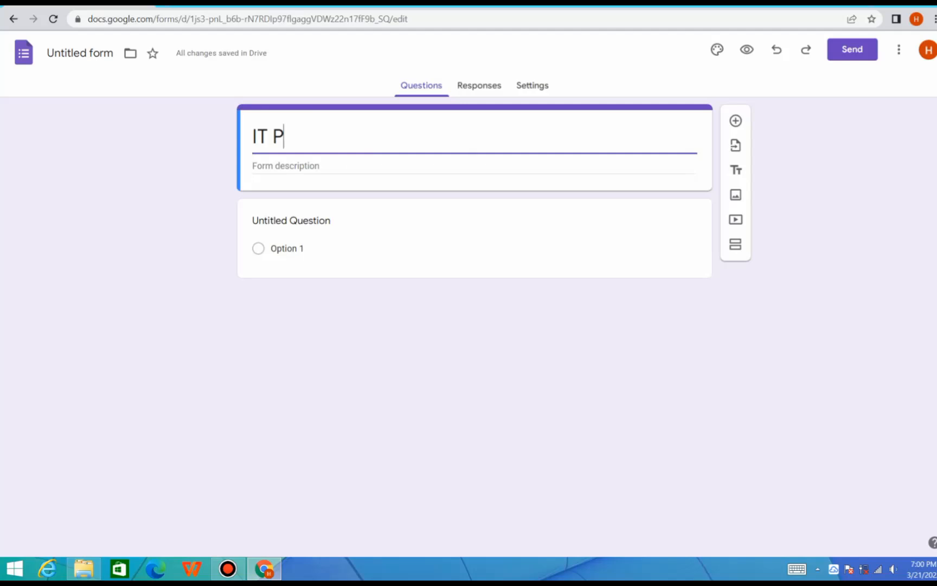
text(rojects)
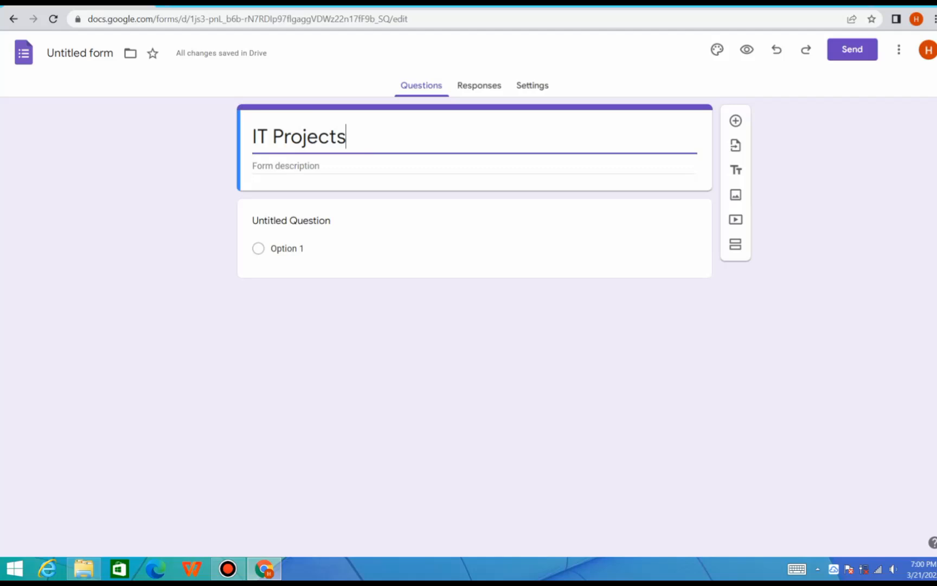
click(268, 137)
Enter "It is very useful." as the form description
click(311, 166)
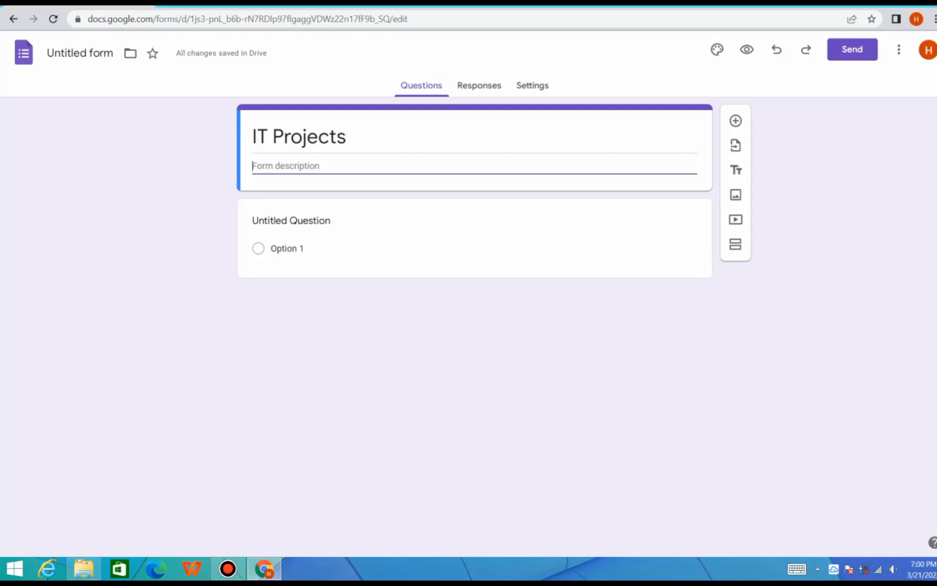
text(It is ve)
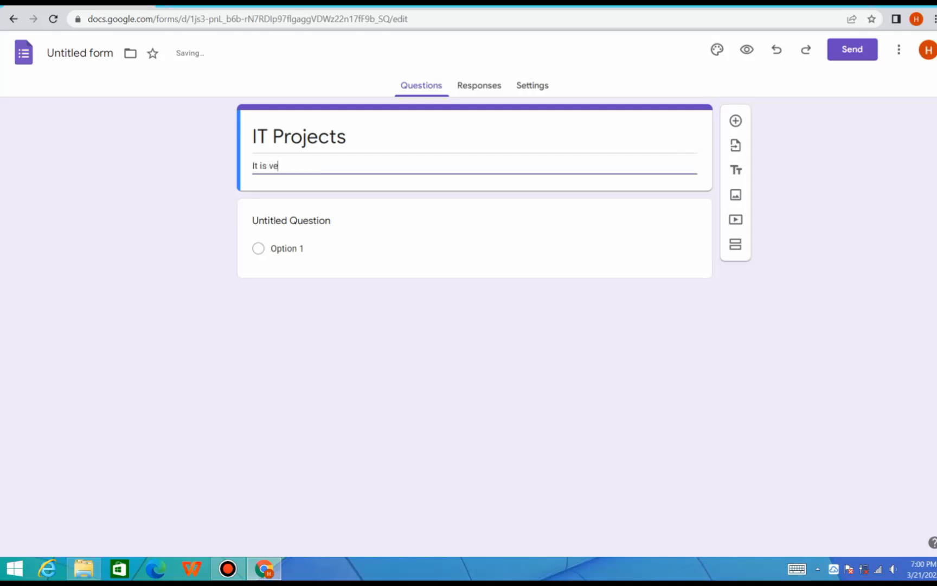
text(ry useful in)
key(BackSpace)
key(BackSpace)
key(BackSpace)
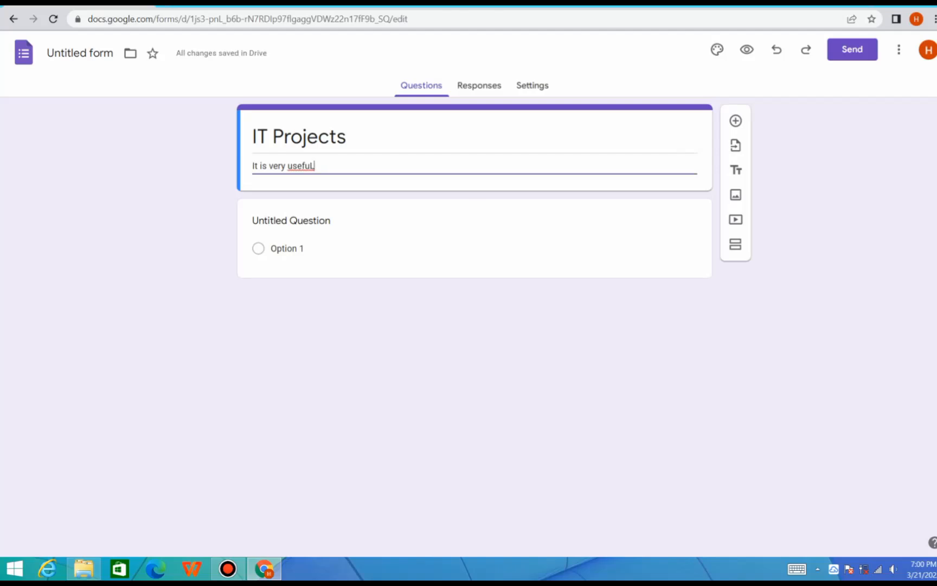
key(BackSpace)
text(l.)
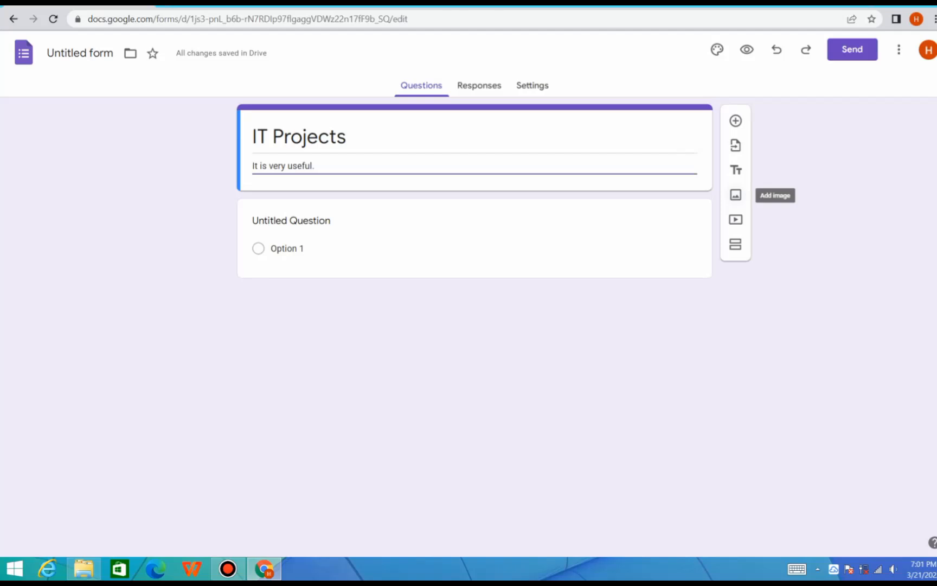
Insert the "download" JPEG image from the Desktop below the form header
click(735, 195)
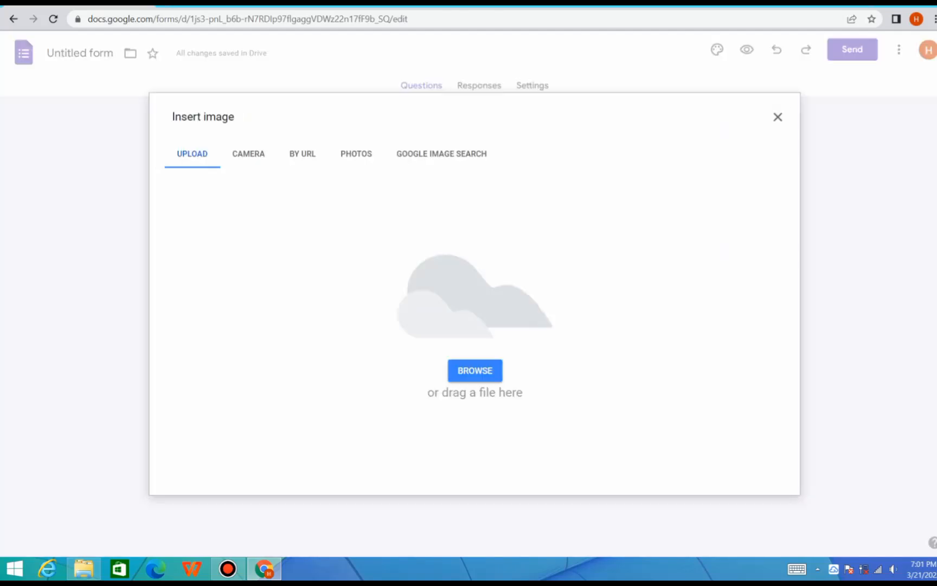
click(475, 370)
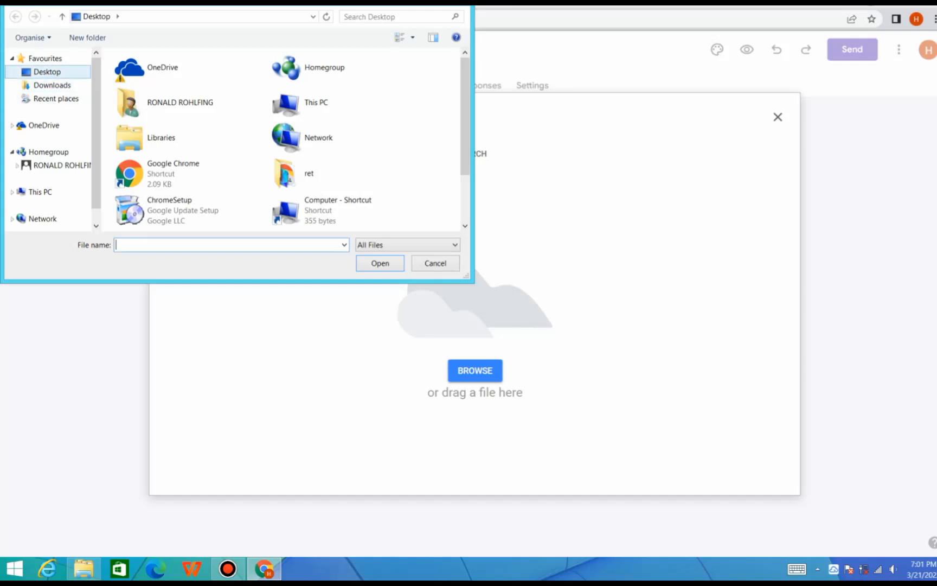
drag(465, 116, 466, 162)
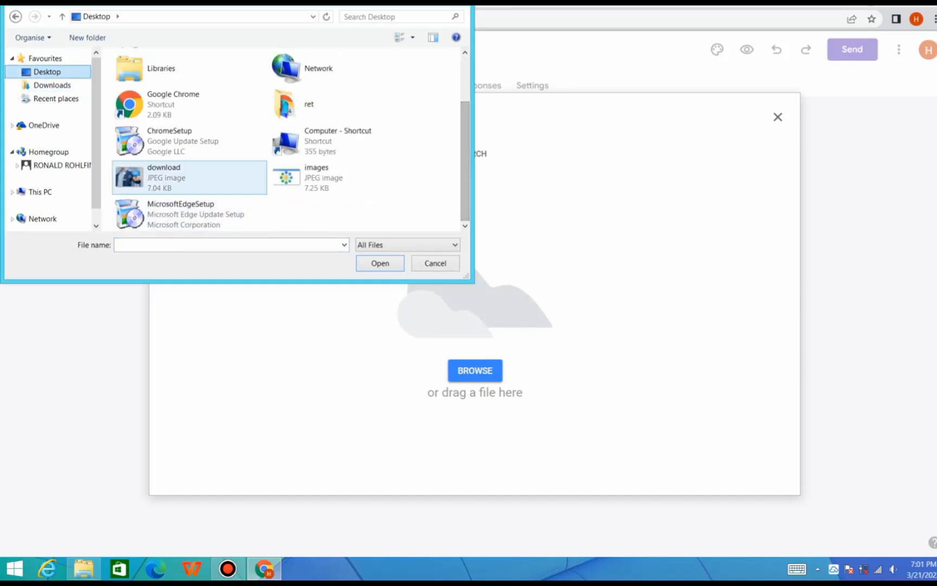
click(187, 178)
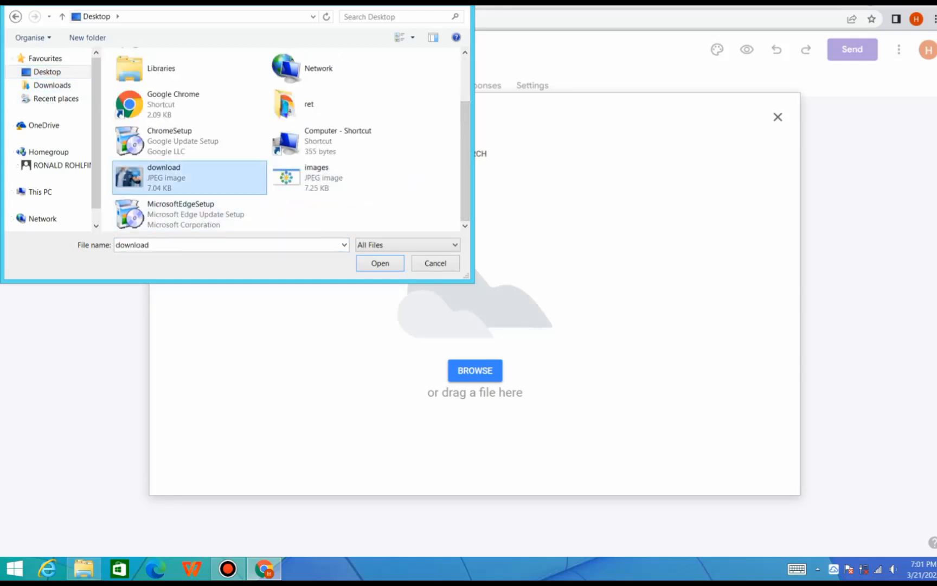
click(387, 264)
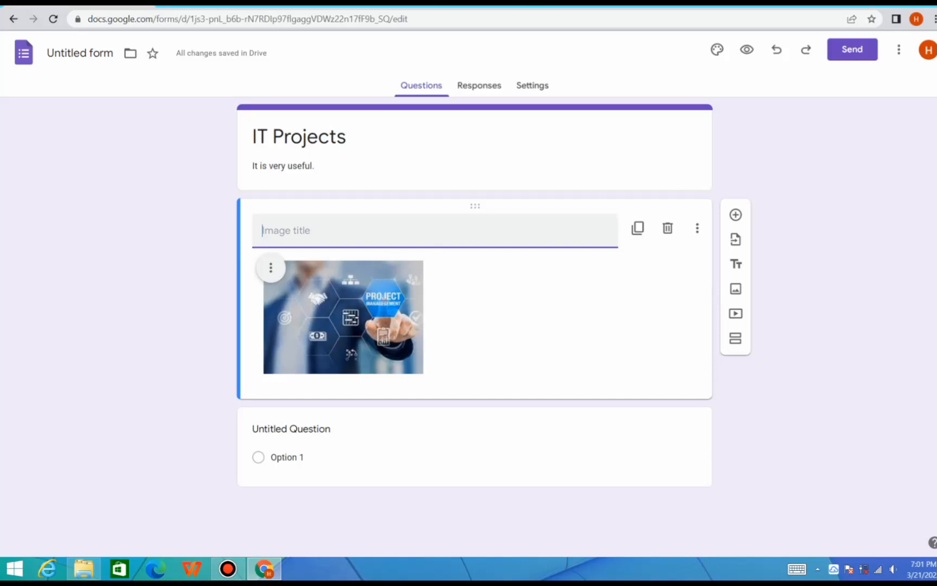
Give the inserted image the title "It projects"
text(It )
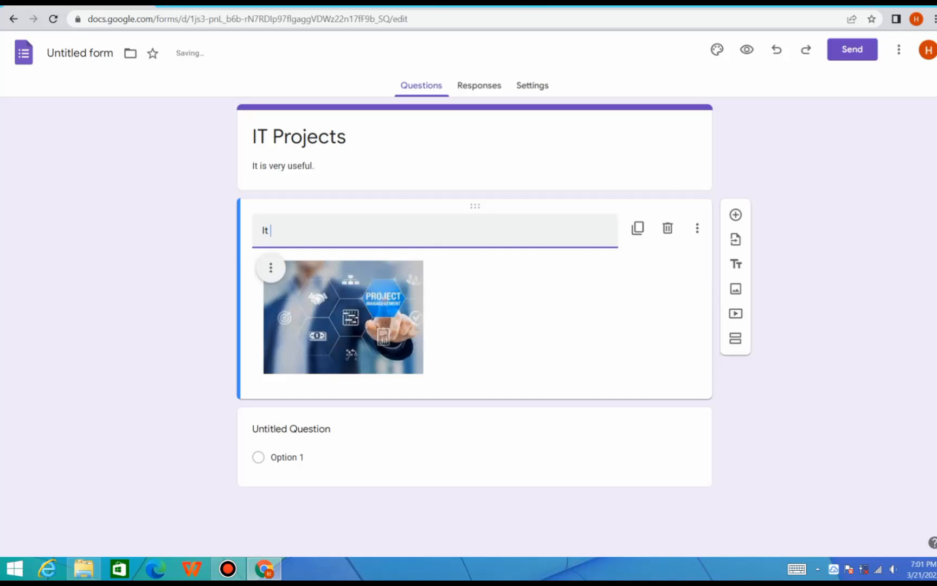
text(projects)
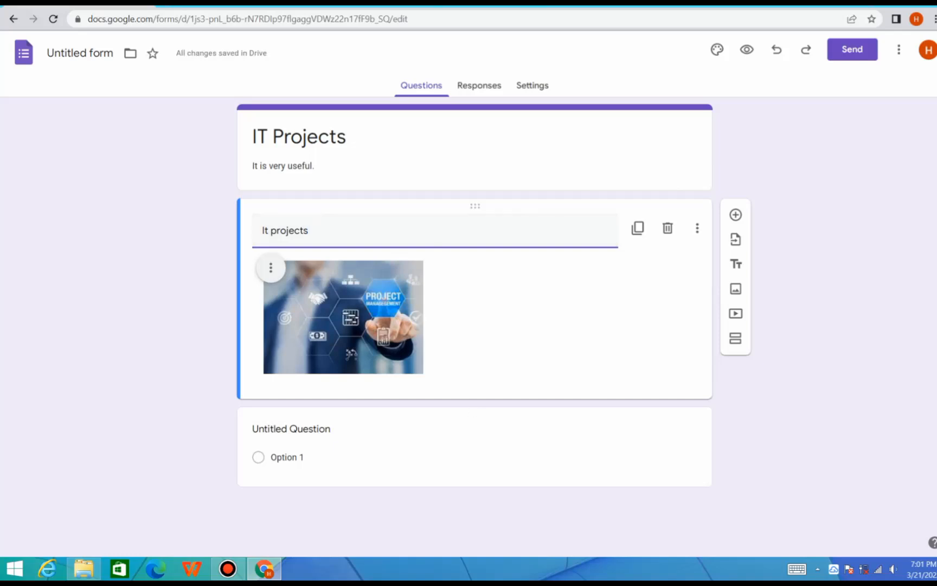
Add a question below the image reading "Why u like this?" and set its type to Short answer
click(736, 215)
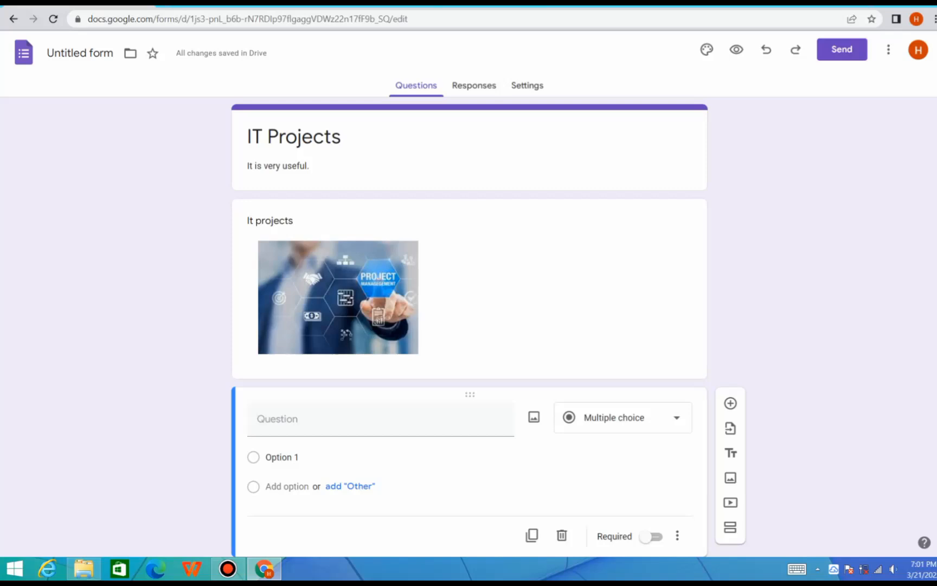
scroll(469, 326, down, 2)
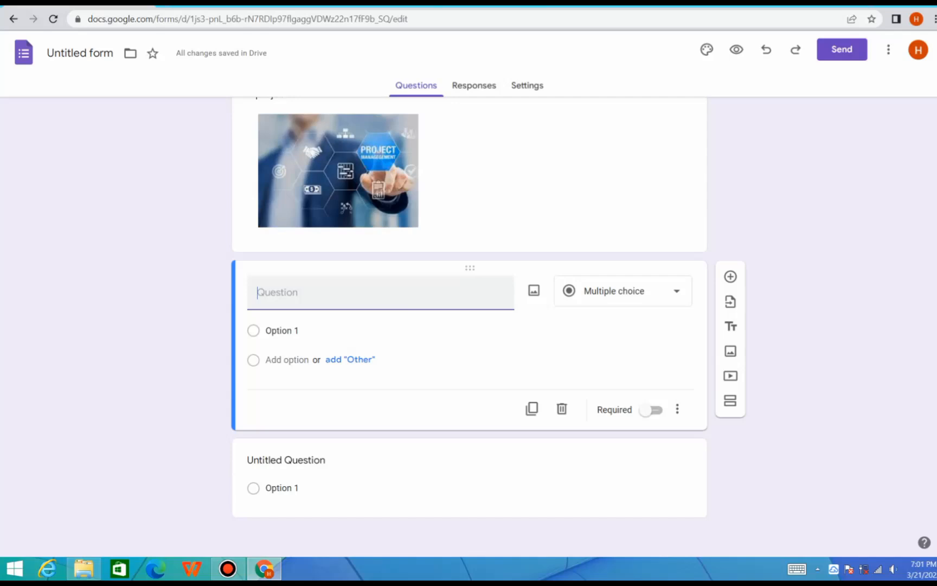
text(Wh)
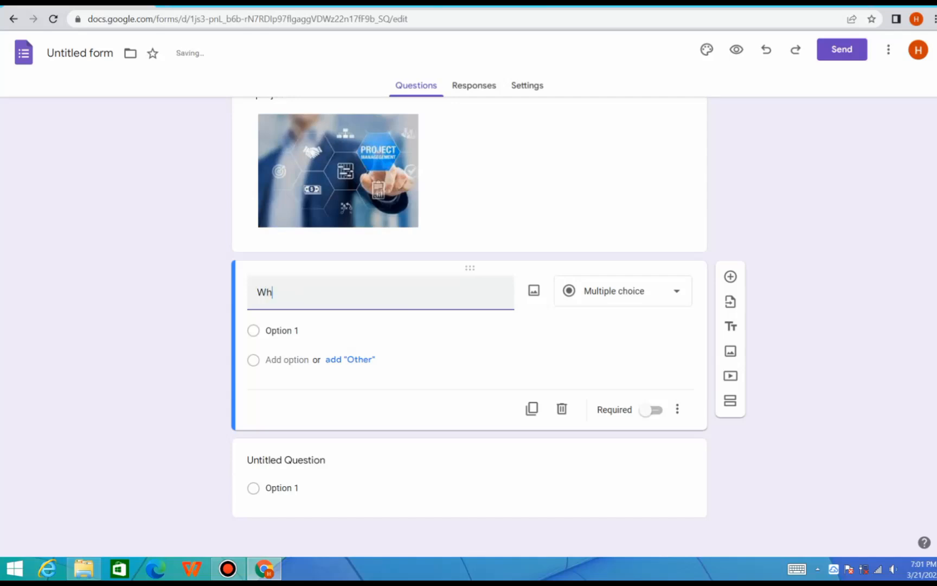
text(y u like this?)
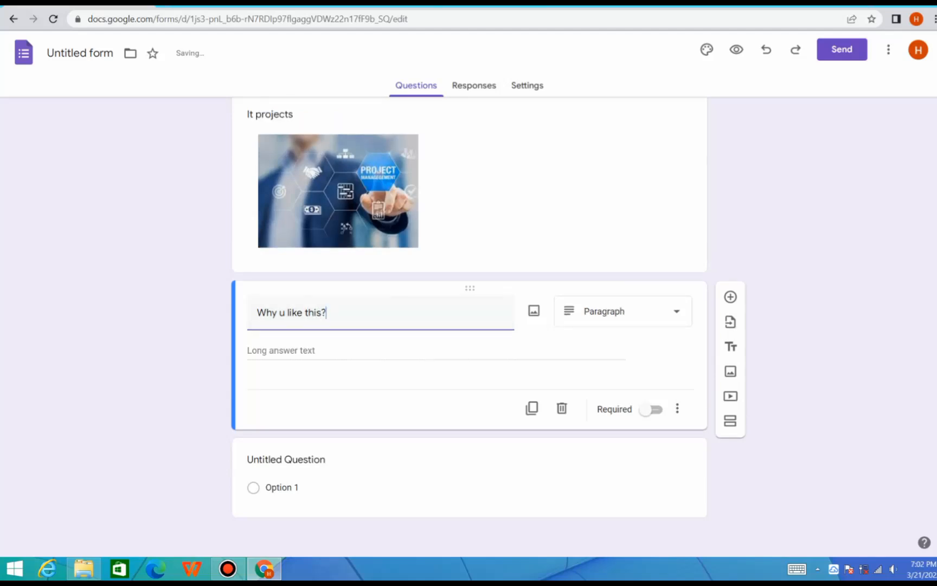
click(651, 311)
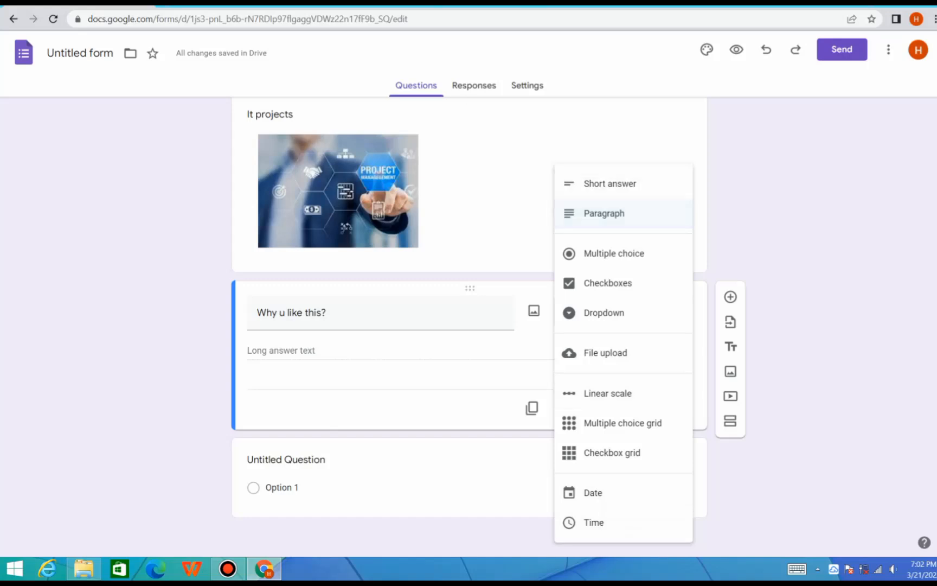
click(609, 184)
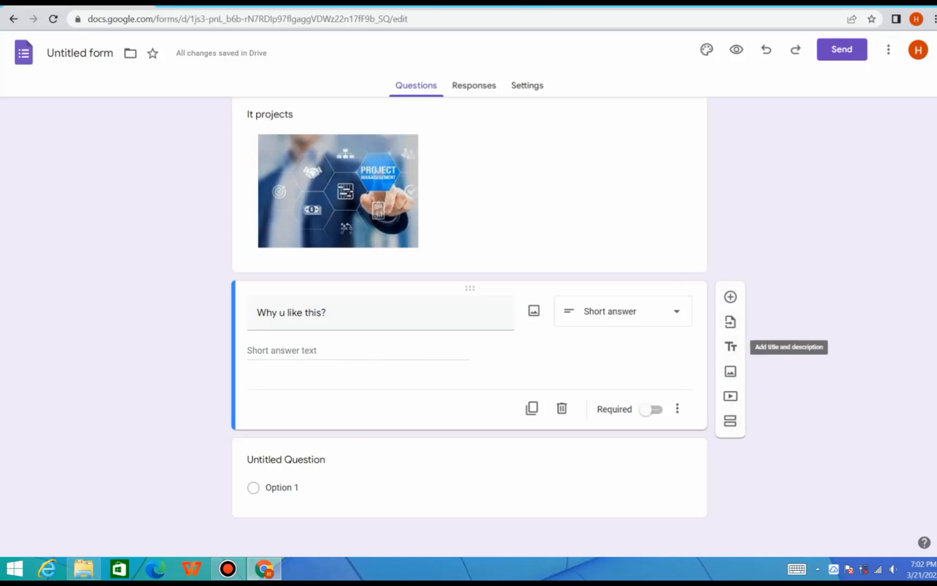
Add a multiple choice question reading "Do you like IT?" after the short answer question
click(731, 297)
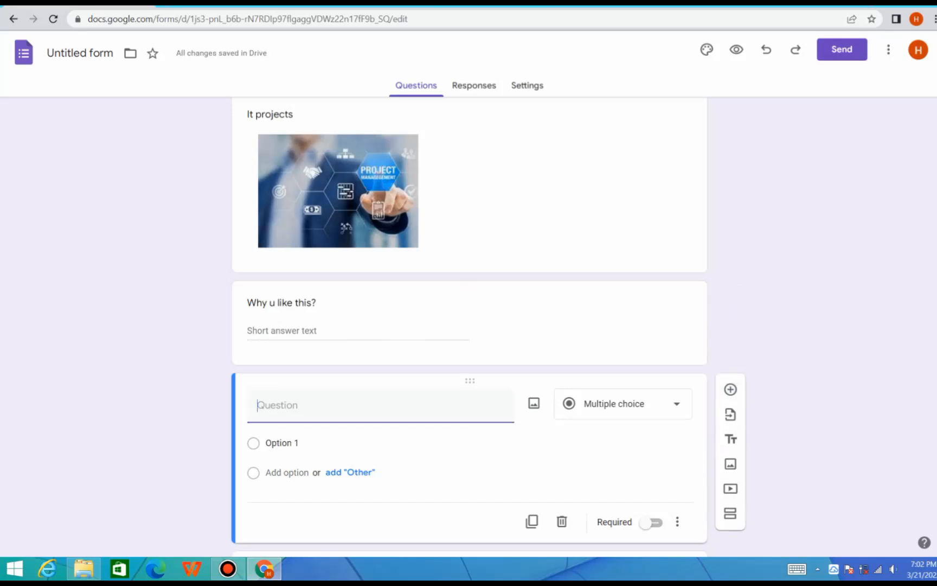
scroll(470, 325, down, 2)
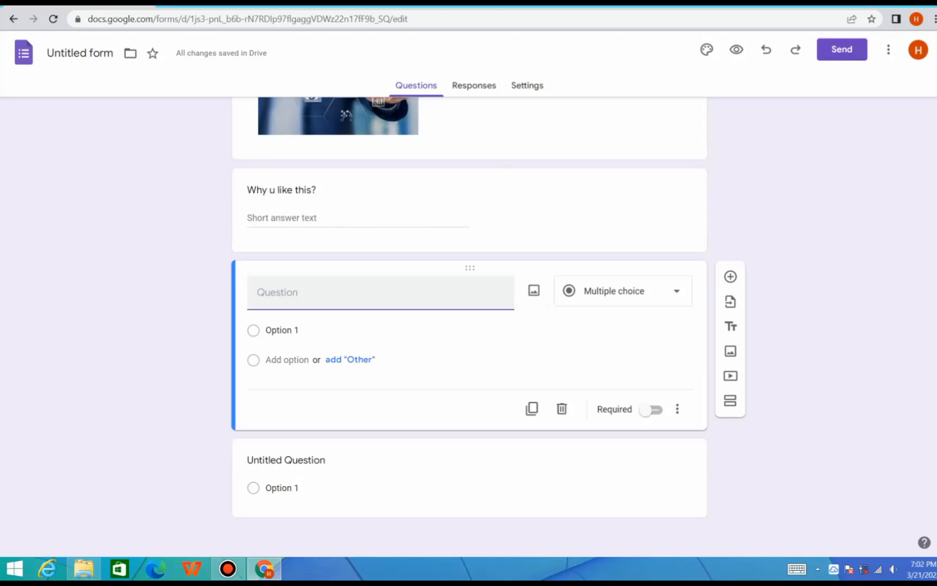
text(Do you )
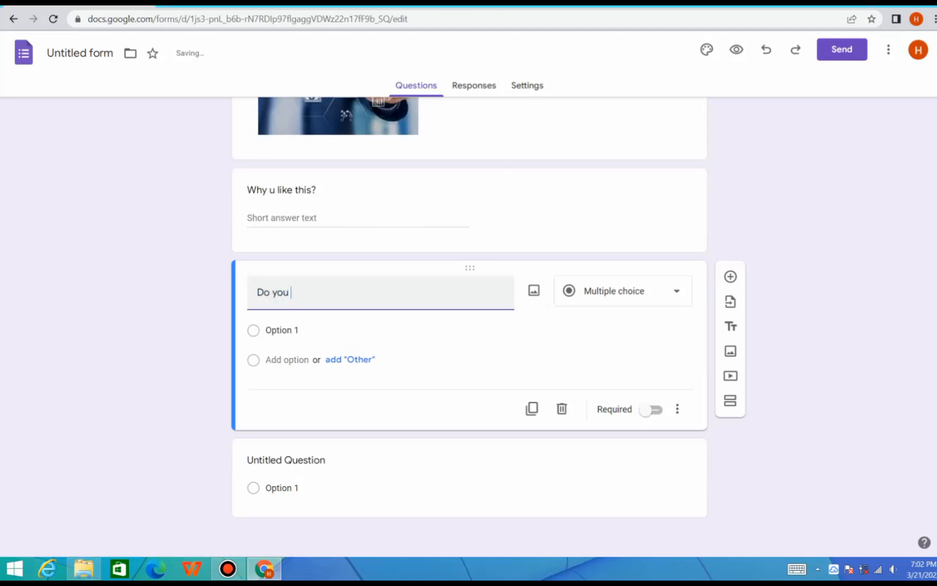
text(like IT)
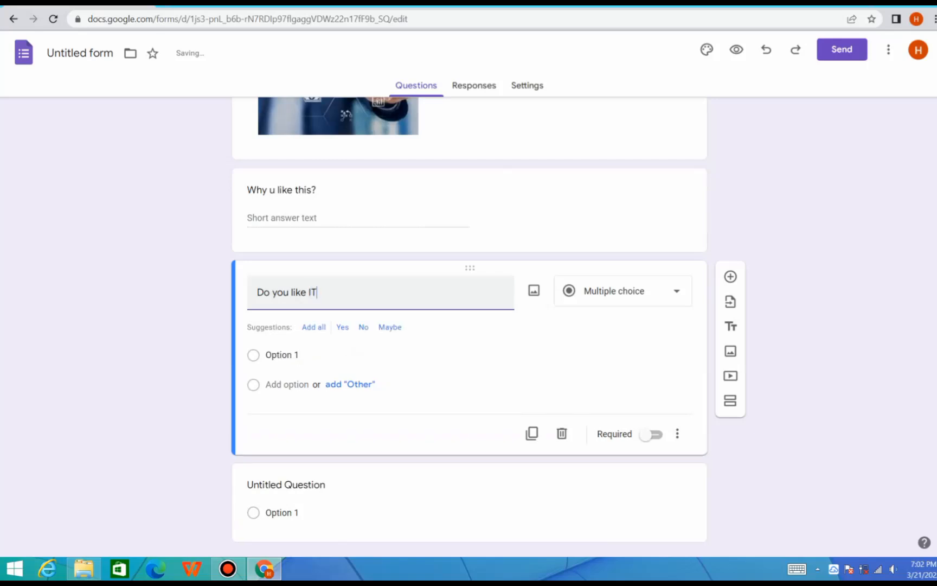
text(/)
text(?)
click(282, 355)
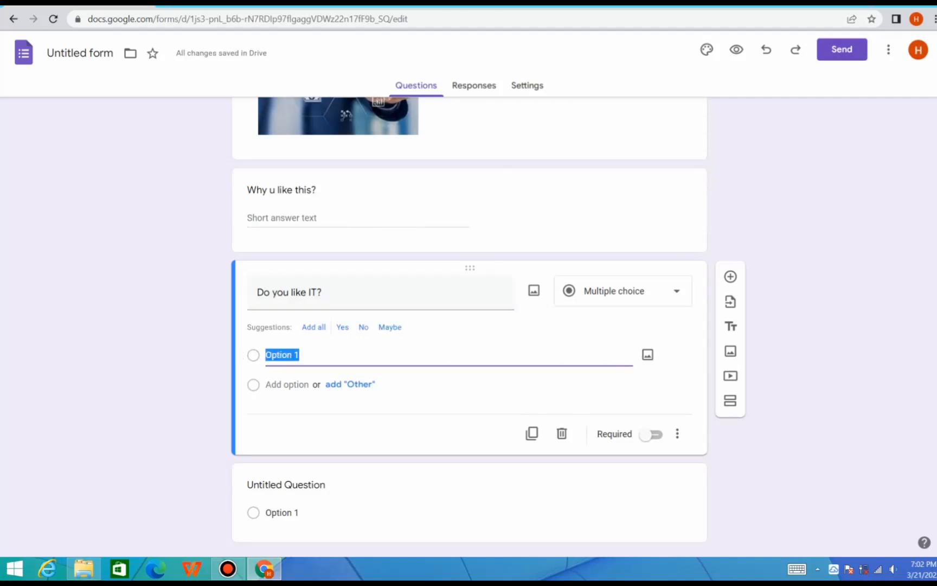
click(623, 291)
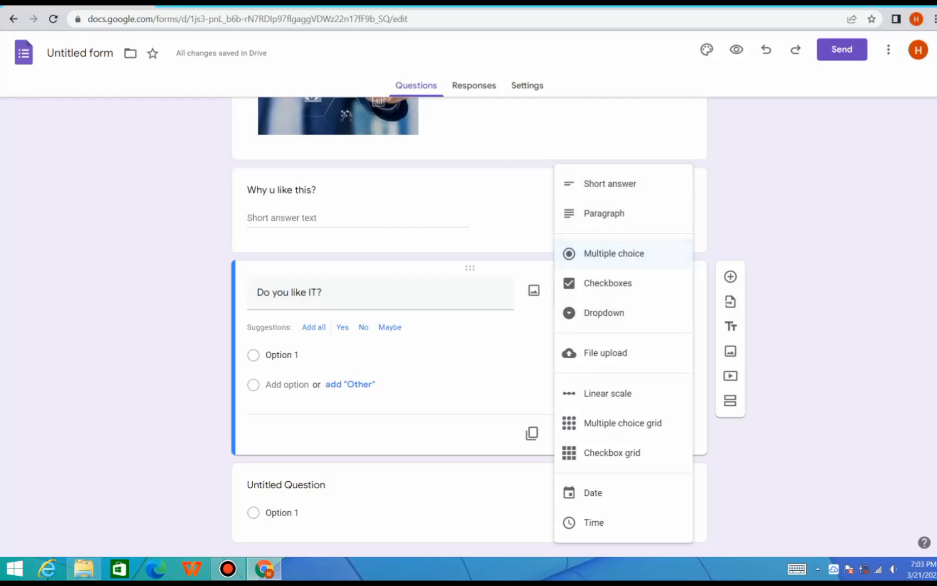
click(614, 253)
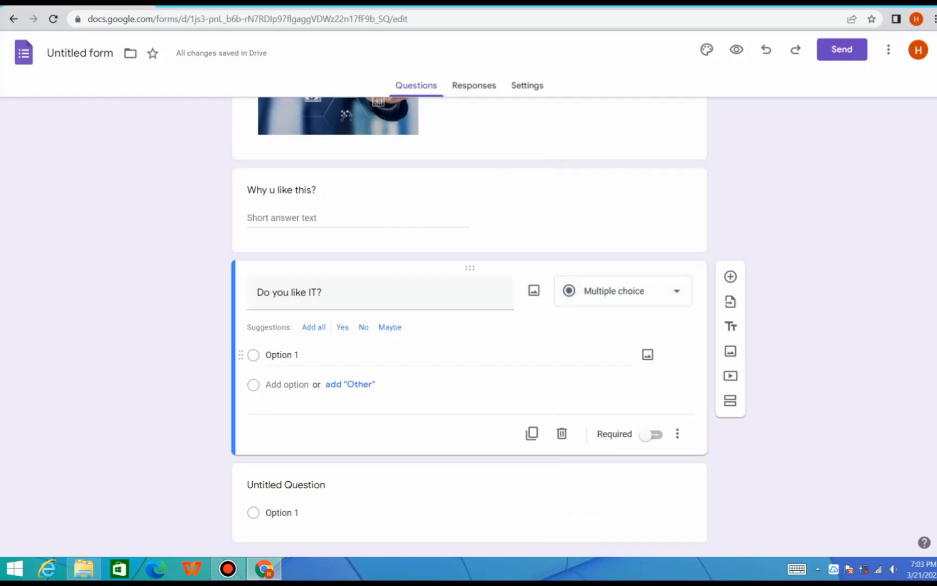
Give the "Do you like IT?" question two answer options, "yes" and "no"
click(282, 355)
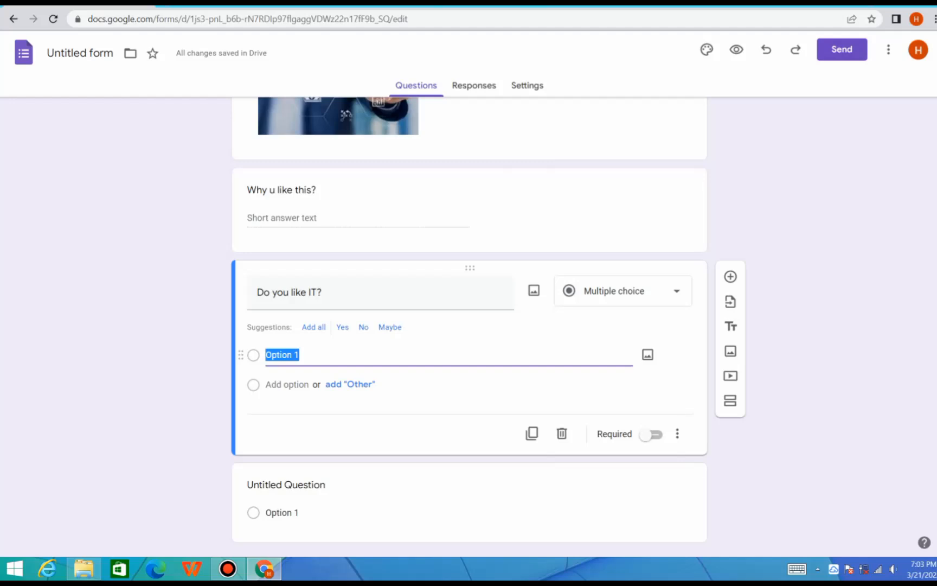
key(BackSpace)
text(yes)
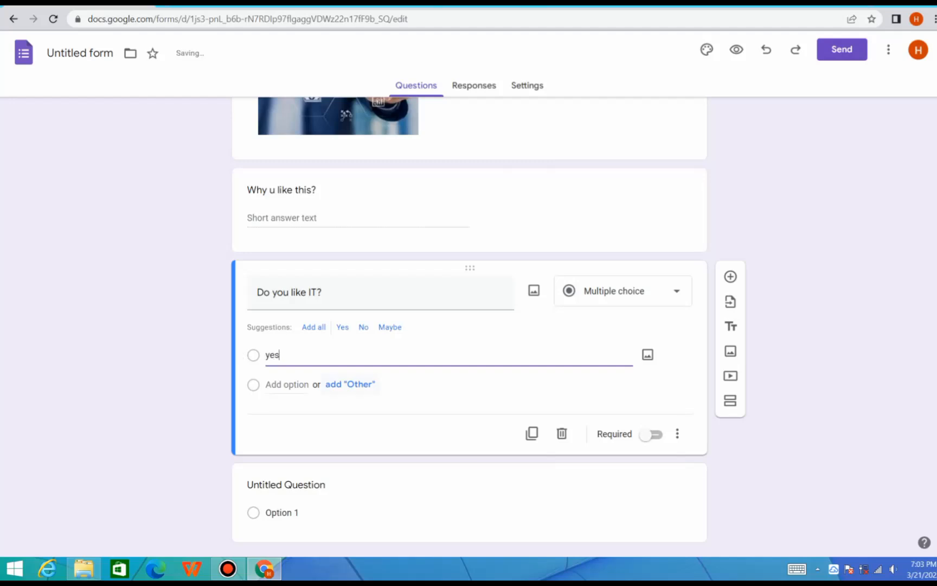
click(287, 385)
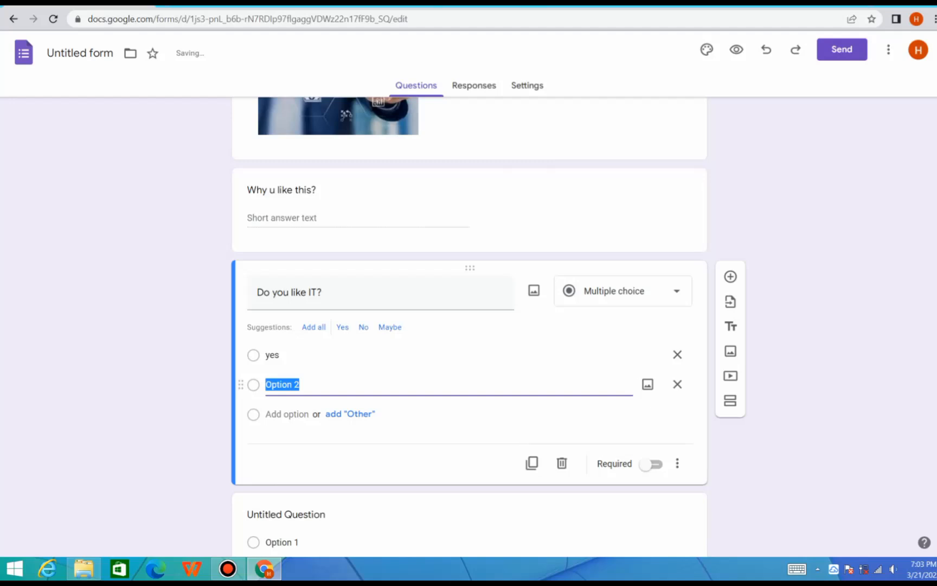
key(BackSpace)
text(no)
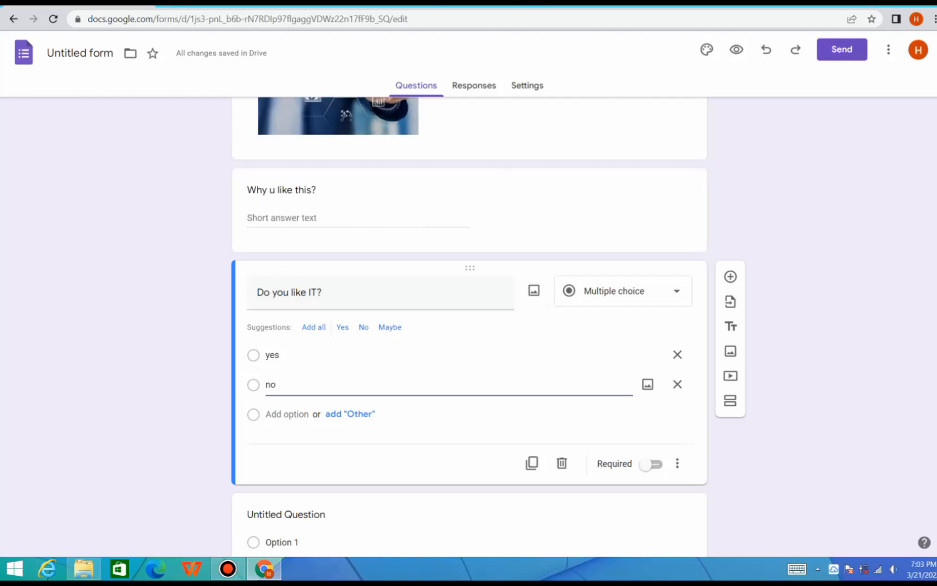
Add a question reading "Which IT project u like and why?" after "Do you like IT?" and set its type to Paragraph
click(731, 276)
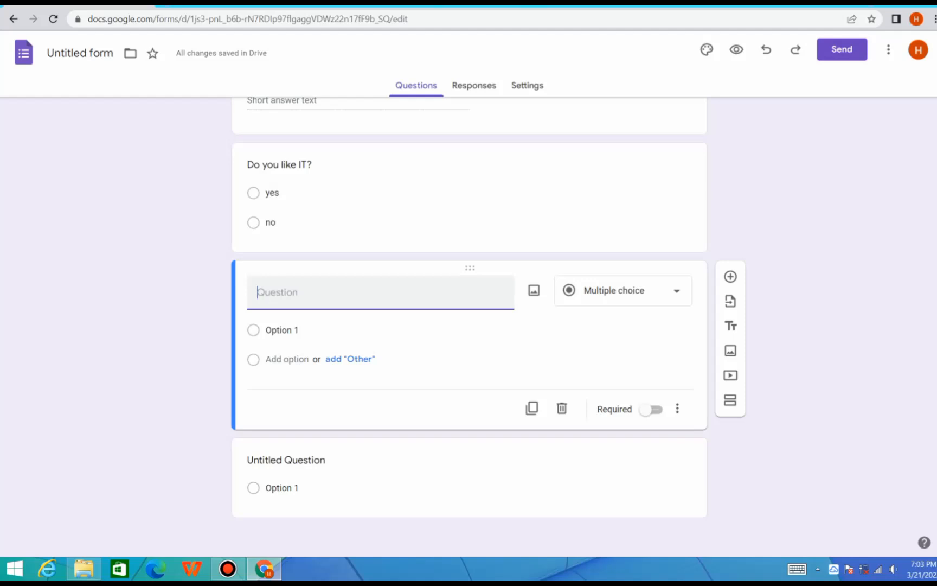
text(Which )
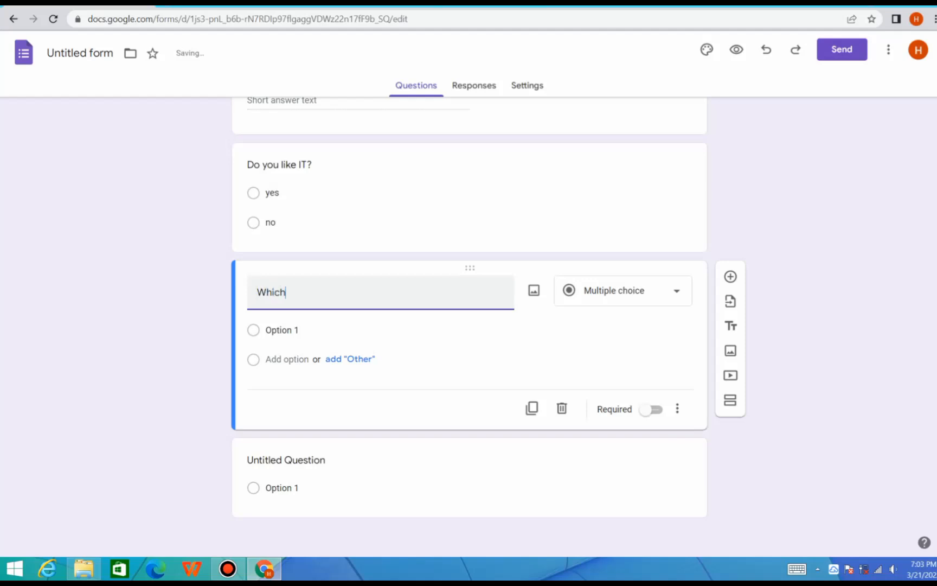
text(IT projects)
key(BackSpace)
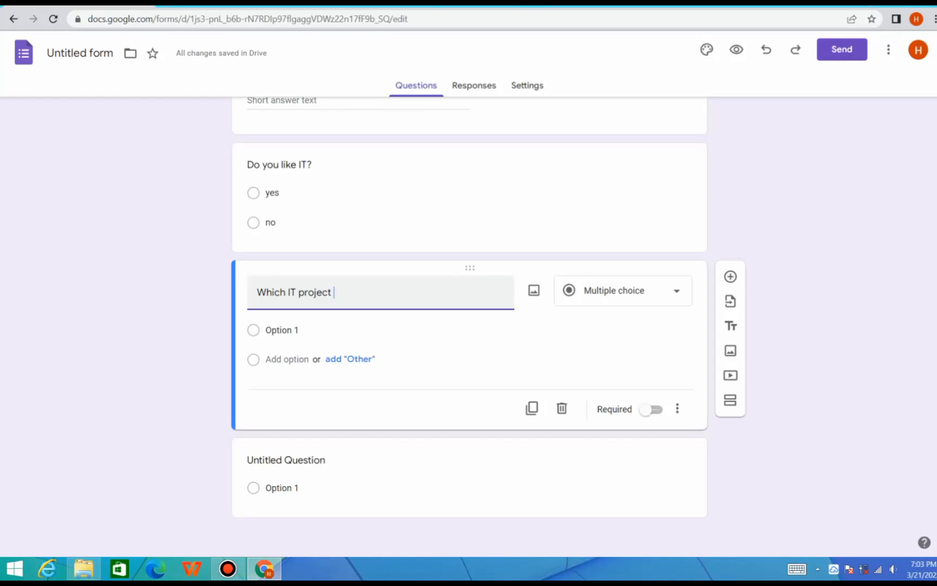
text(u like?)
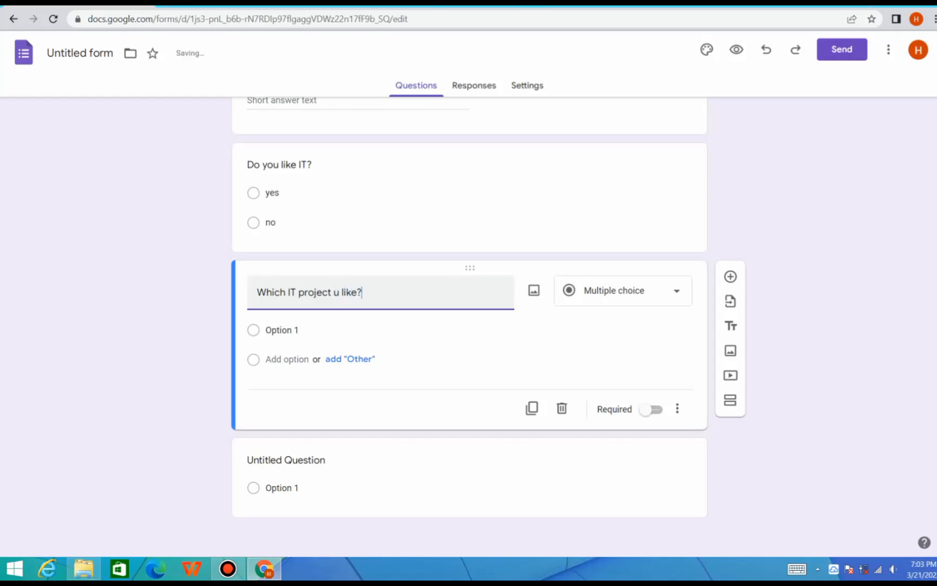
text(s)
key(BackSpace)
key(BackSpace)
text(and why)
click(623, 311)
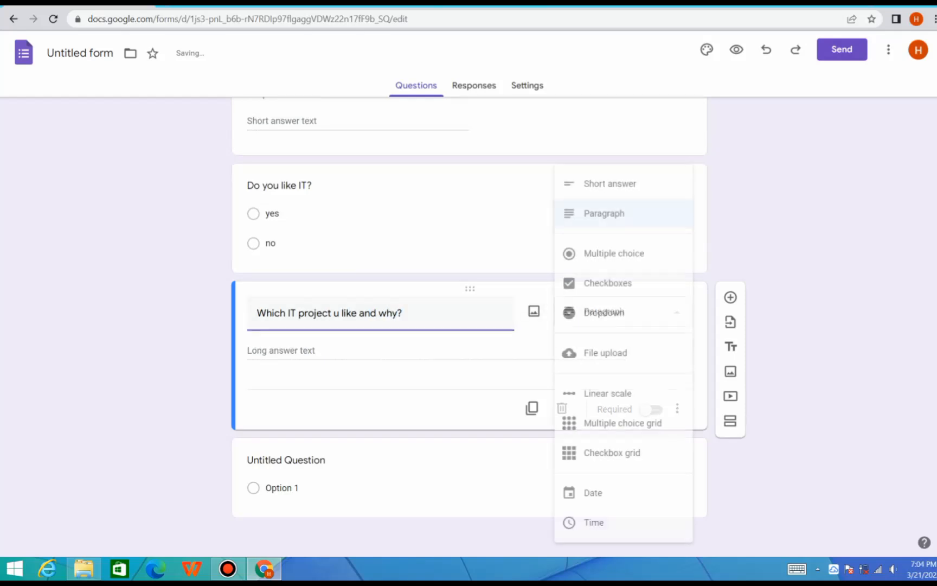
click(604, 213)
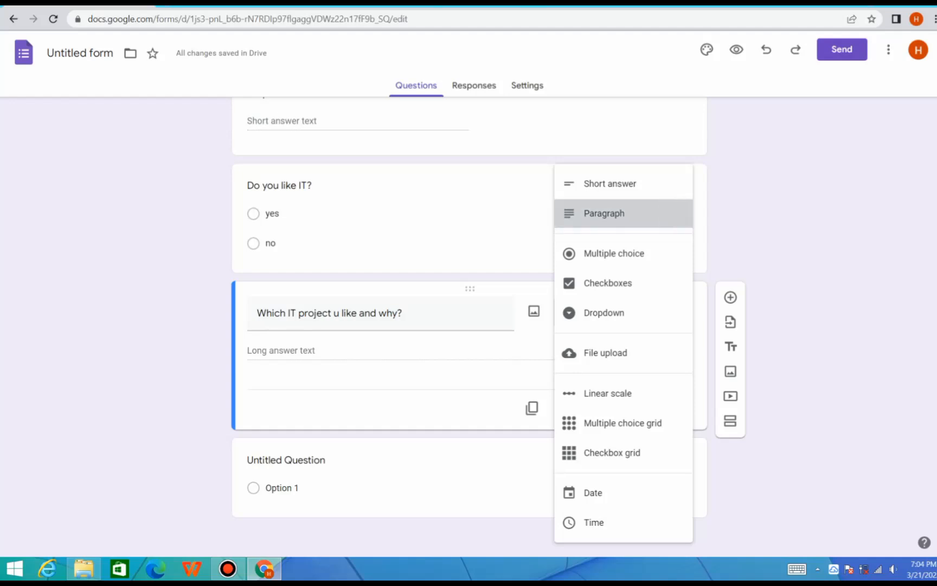
Add a multiple choice question reading "can it help us in our life?" after the "Which IT project u like and why?" question
click(730, 297)
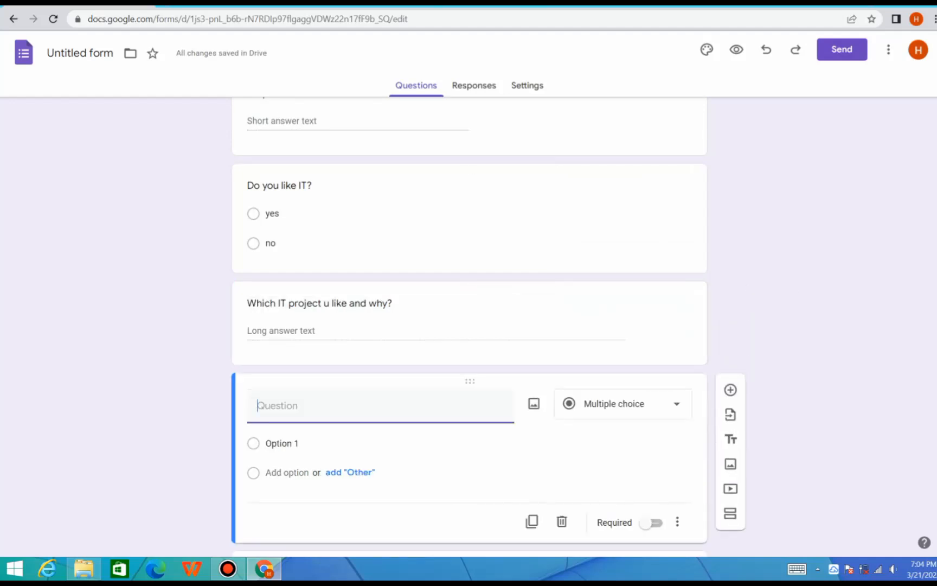
scroll(470, 329, down, 2)
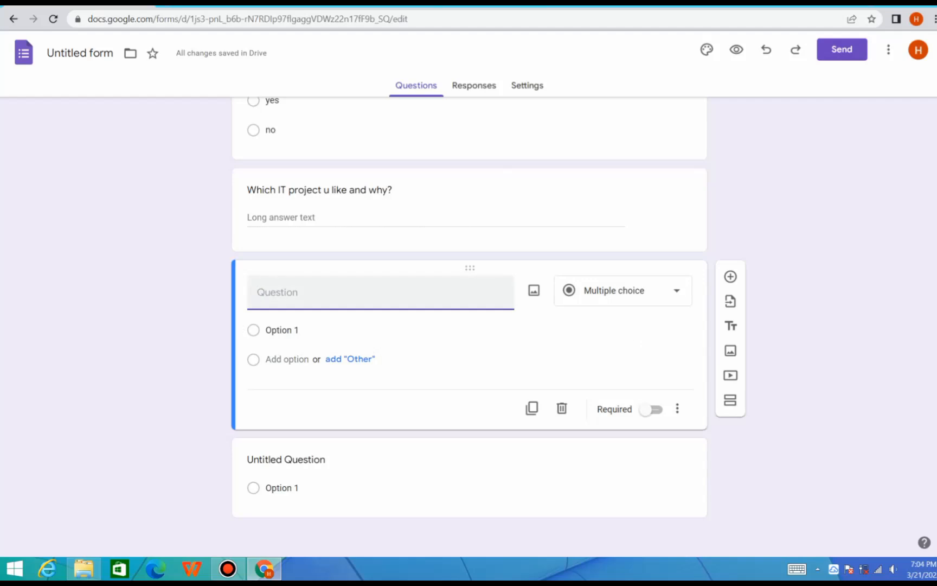
text(can thi)
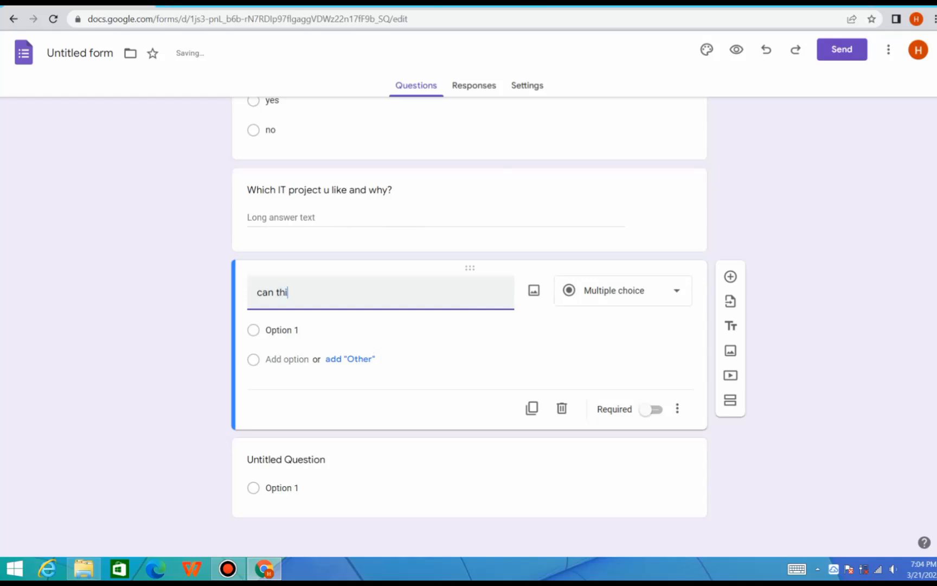
text(s)
key(BackSpace)
key(BackSpace)
key(BackSpace)
key(BackSpace)
key(BackSpace)
text(it help )
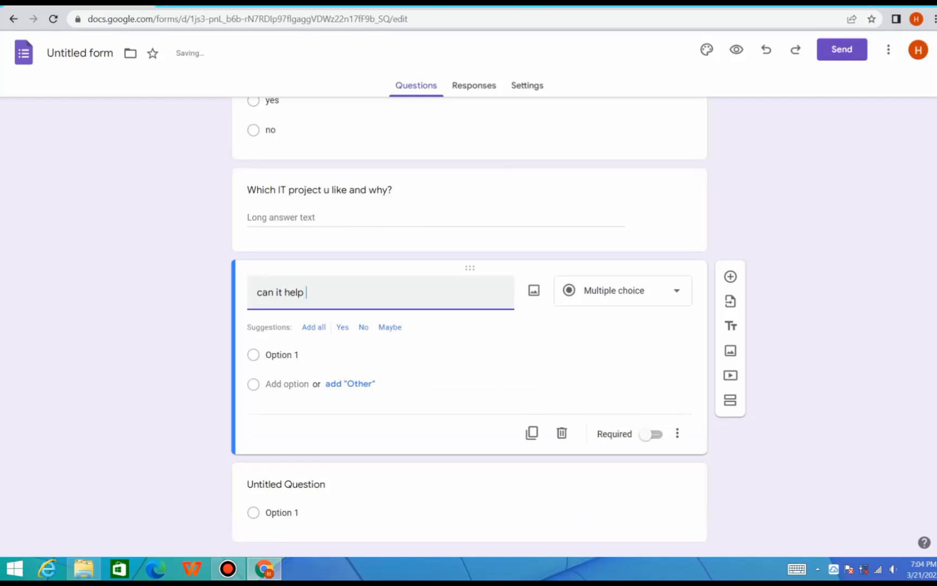
text(us in our life?)
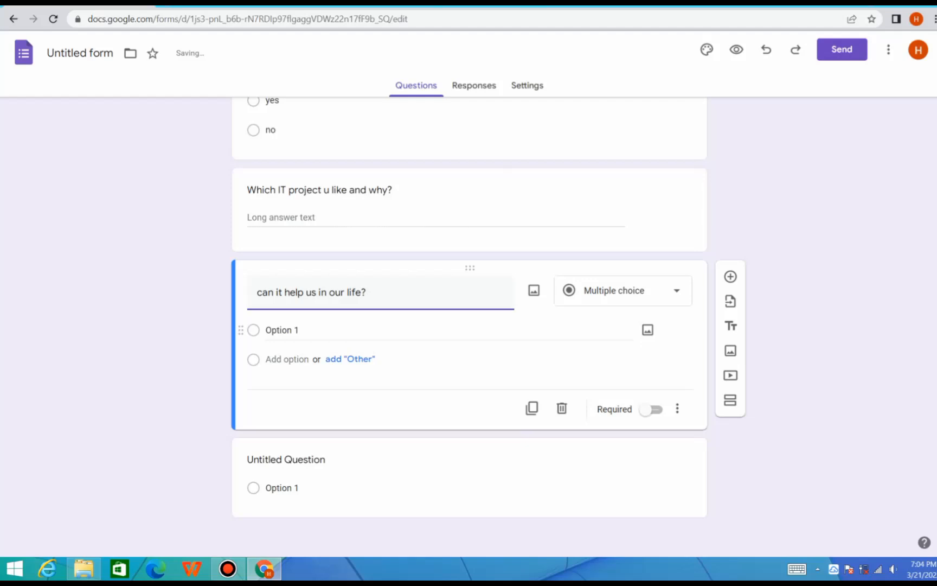
Give the "can it help us in our life?" question two answer options, "yes" and "no"
click(282, 330)
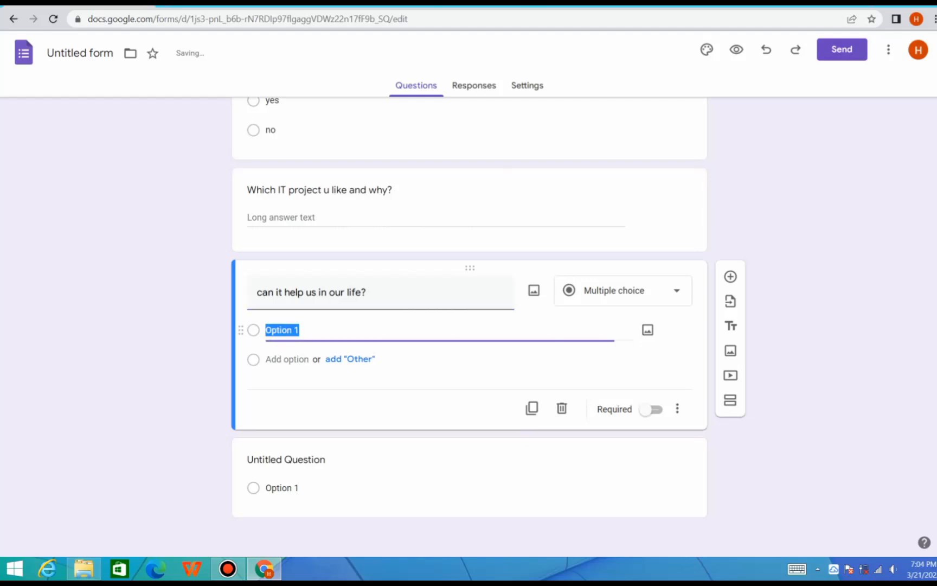
key(BackSpace)
text(yes)
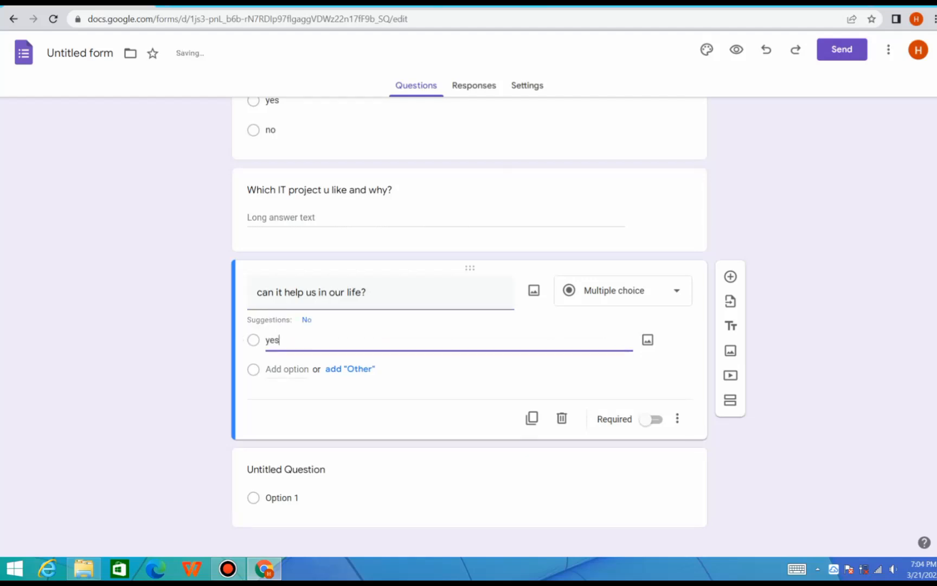
key(Return)
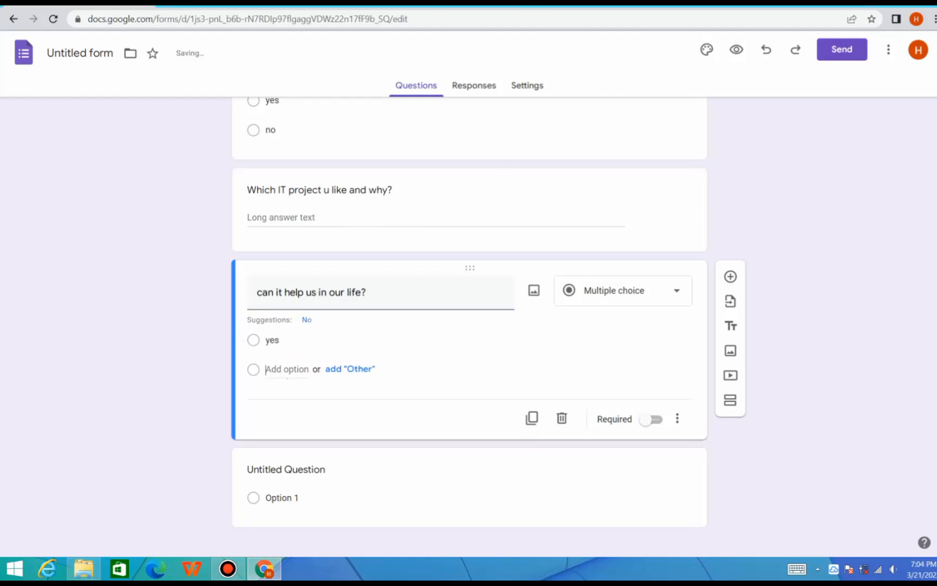
text(no)
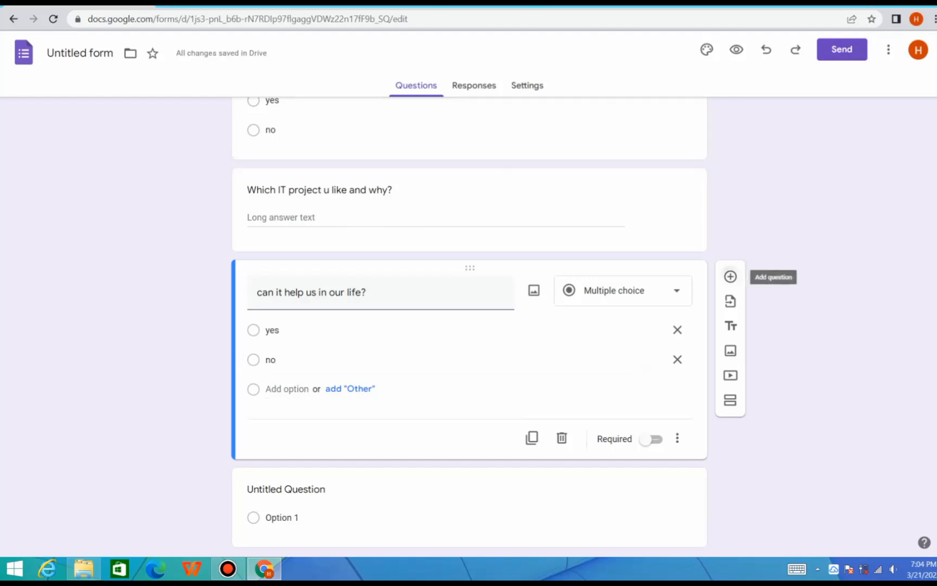
Insert a new question below "can it help us in our life?"
click(731, 277)
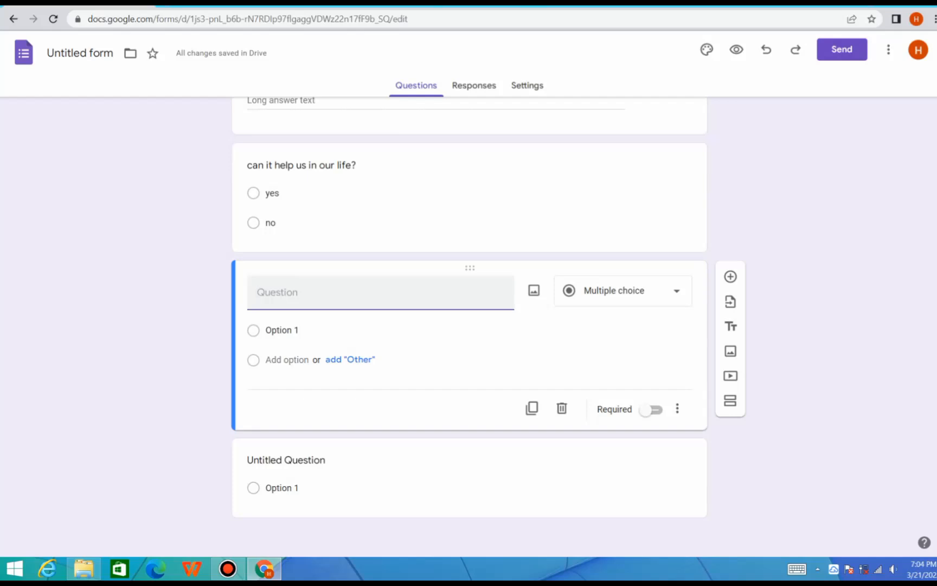
text(Name)
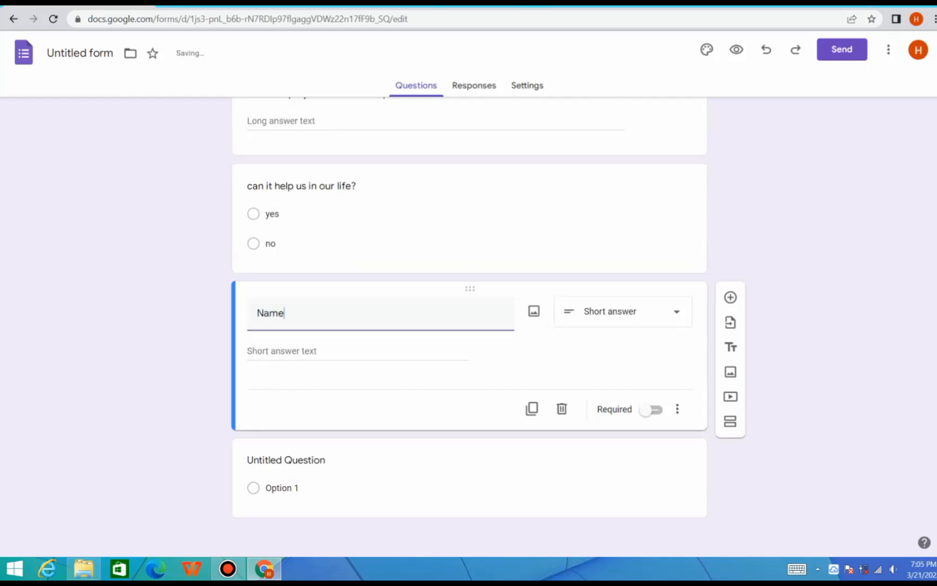
key(BackSpace)
key(BackSpace)
key(BackSpace)
key(BackSpace)
text(Na)
key(BackSpace)
key(BackSpace)
Word the new question as "Tell ur it favorate projects names?" and use the Paragraph answer type
text(Tell ur it favorate pro)
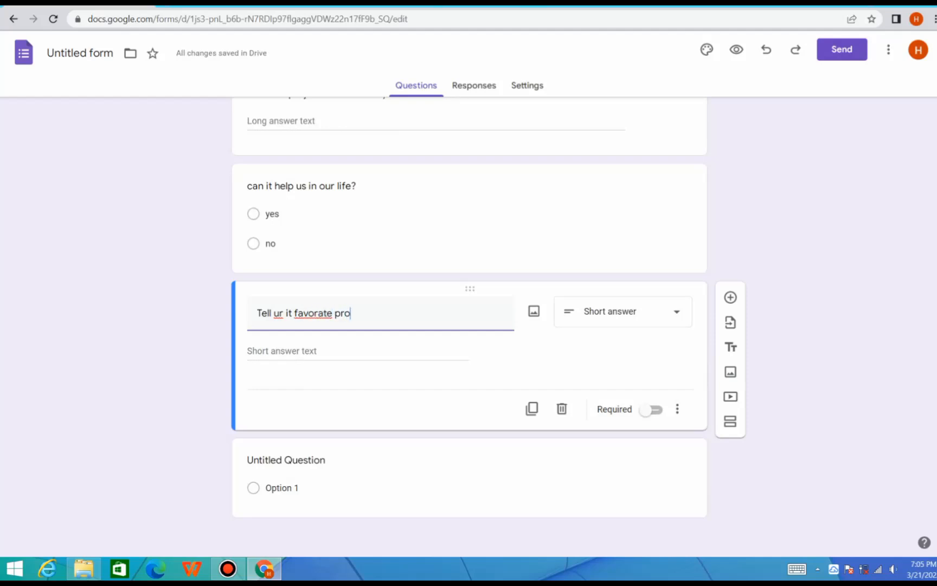
text(jects )
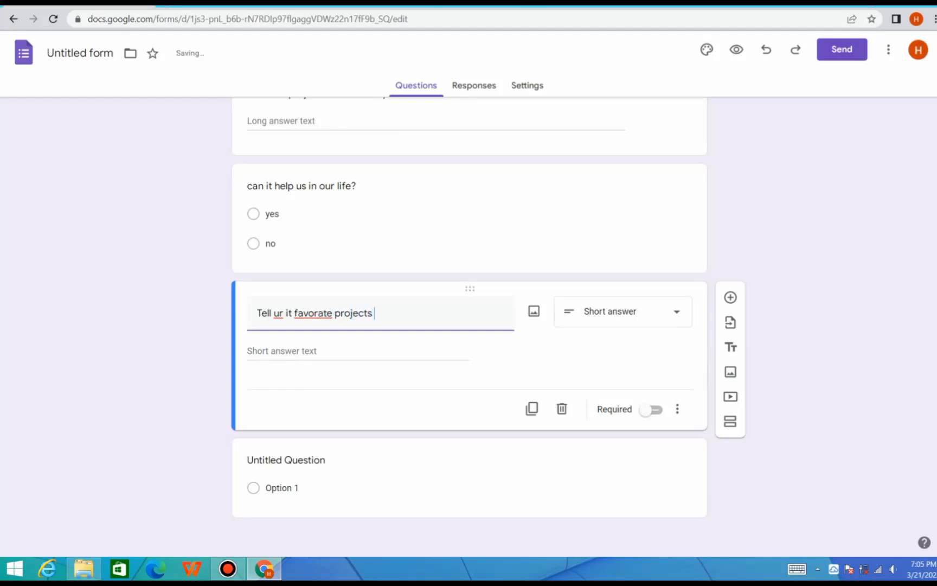
text(names/)
key(BackSpace)
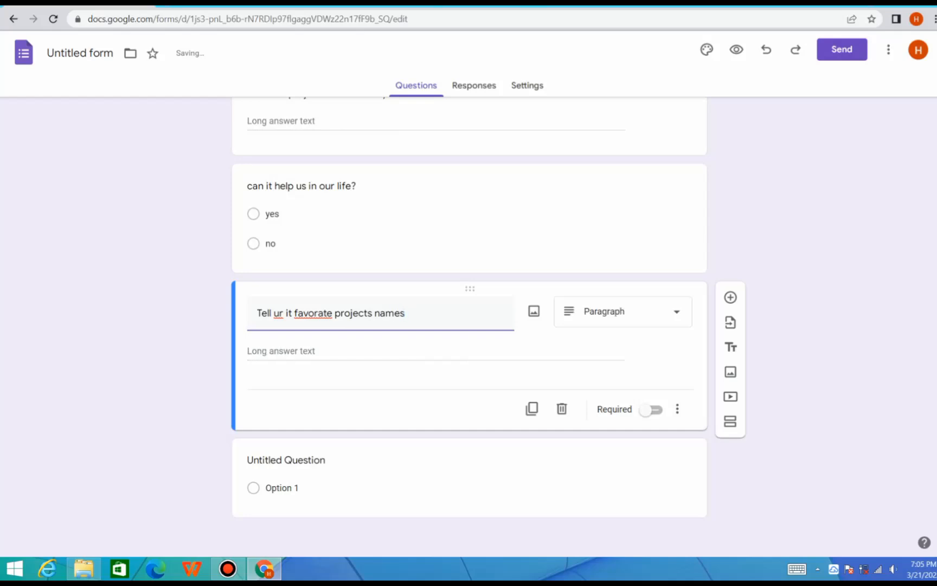
text(?)
click(667, 311)
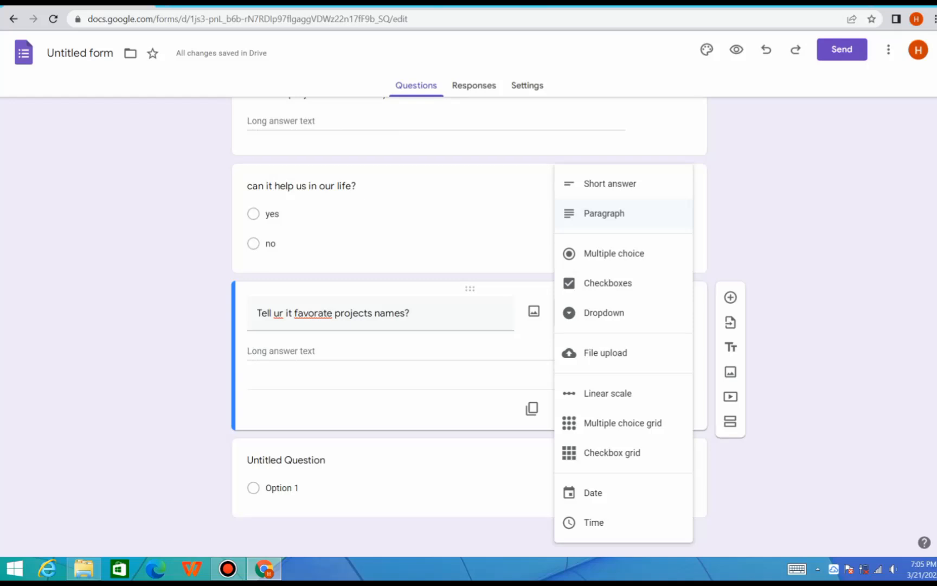
click(610, 214)
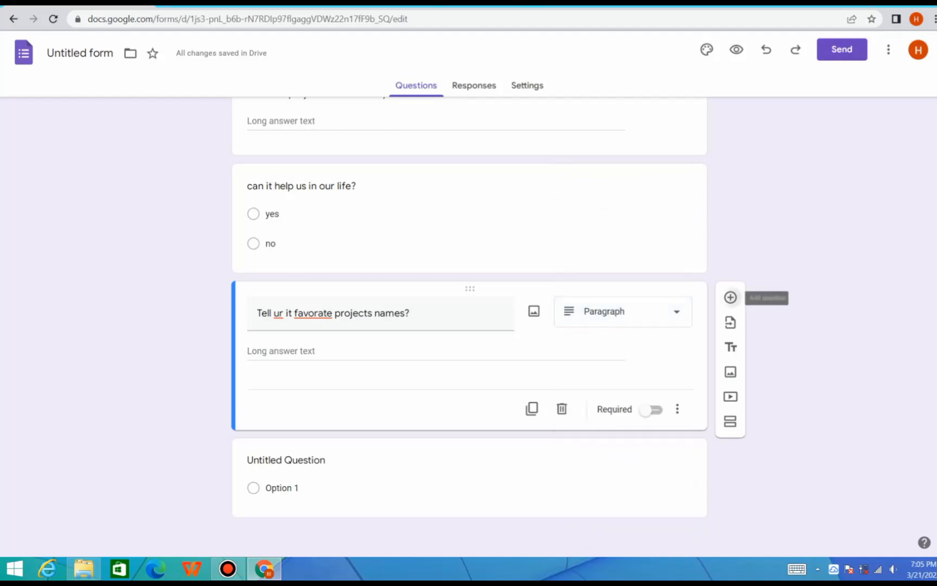
Add a blank multiple choice question below "Tell ur it favorate projects names?"
click(730, 297)
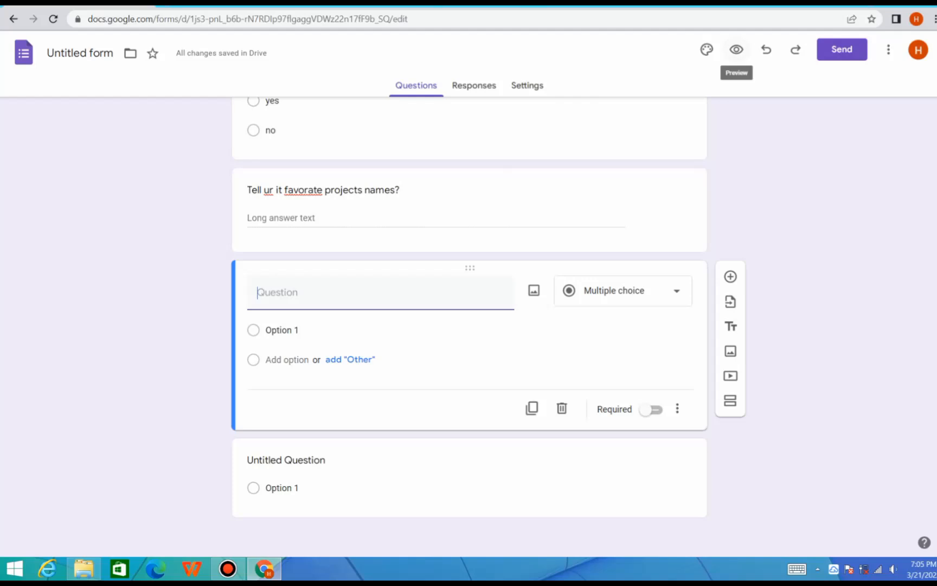
Preview the form, look through all its questions down to the end, and return to the editor
click(736, 50)
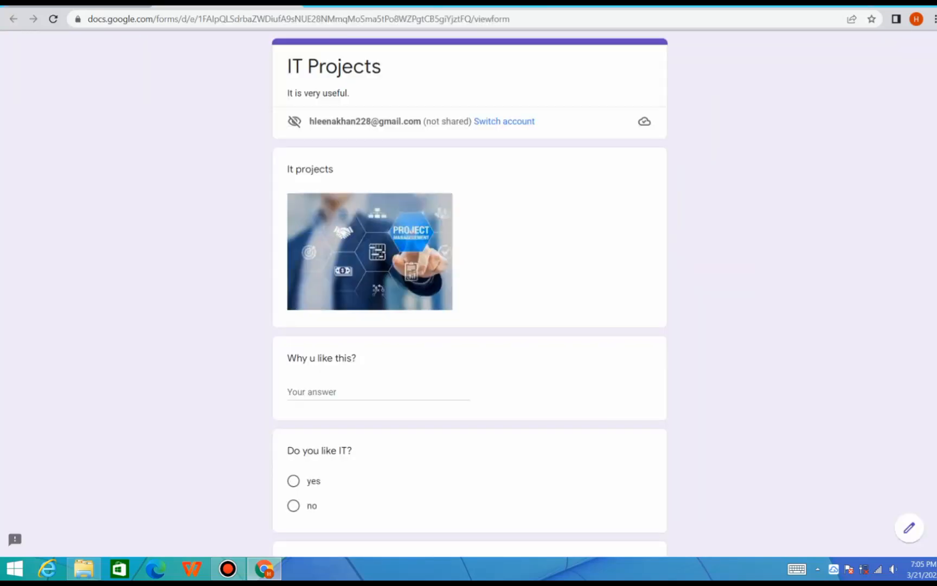
scroll(469, 293, down, 3)
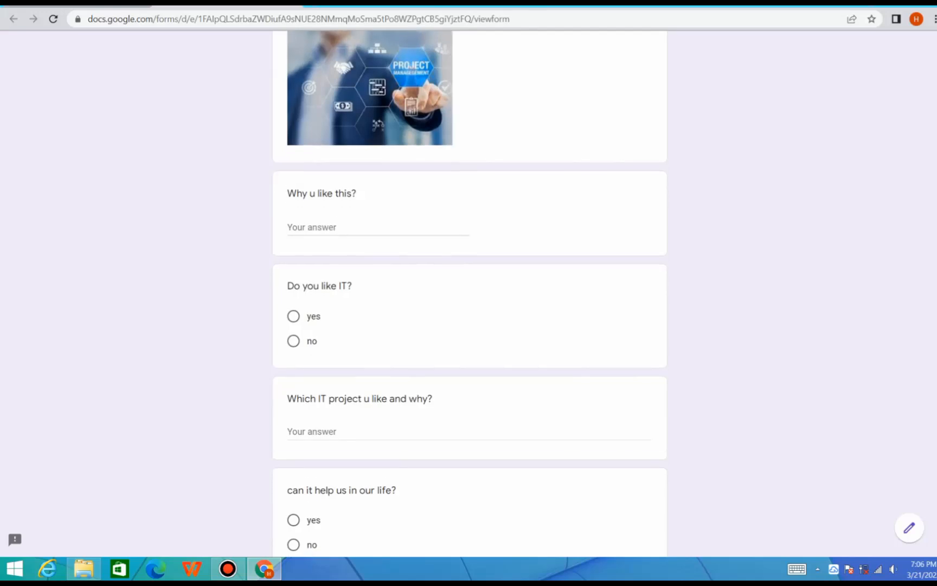
scroll(469, 293, down, 6)
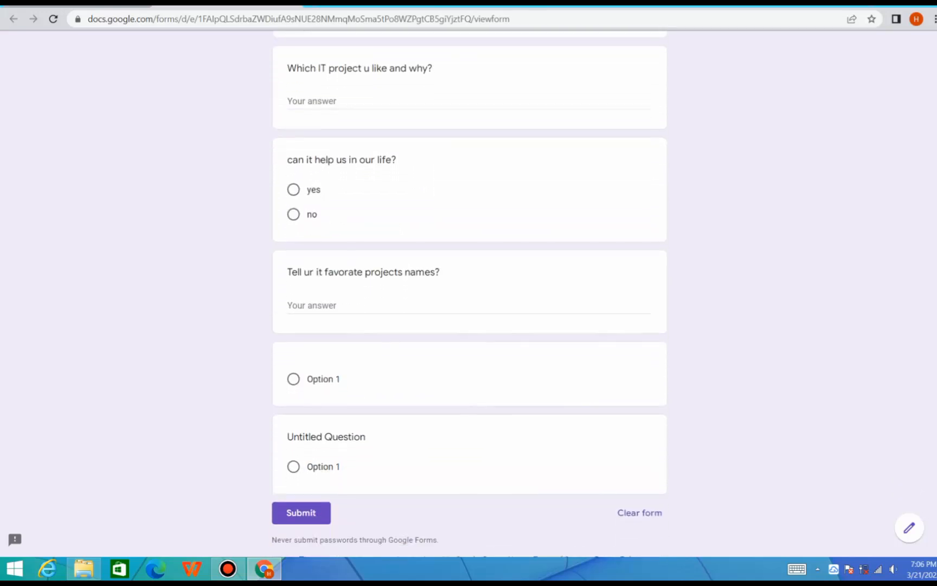
scroll(469, 293, down, 1)
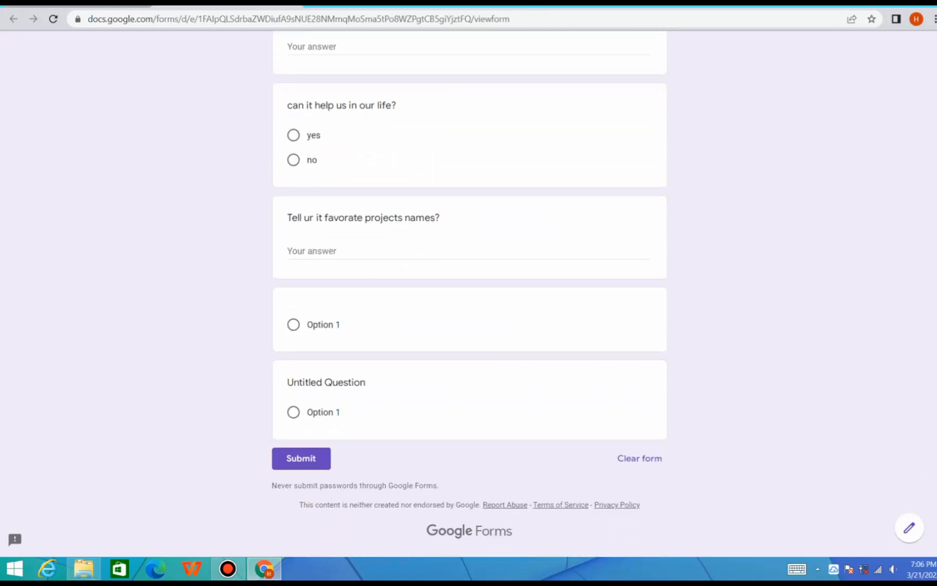
click(71, 7)
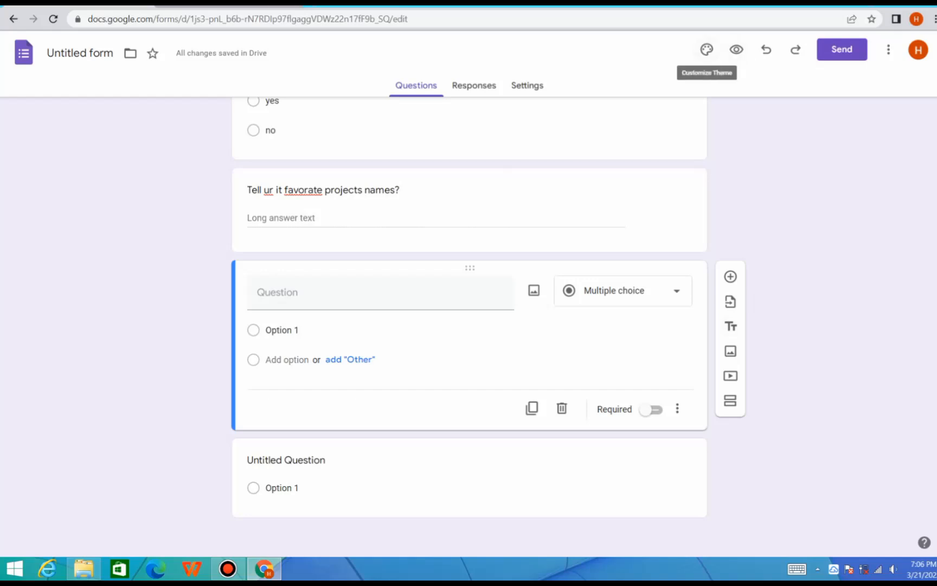
Customize the form's theme color, trying red and blue and choosing the deep orange in the second row
click(707, 50)
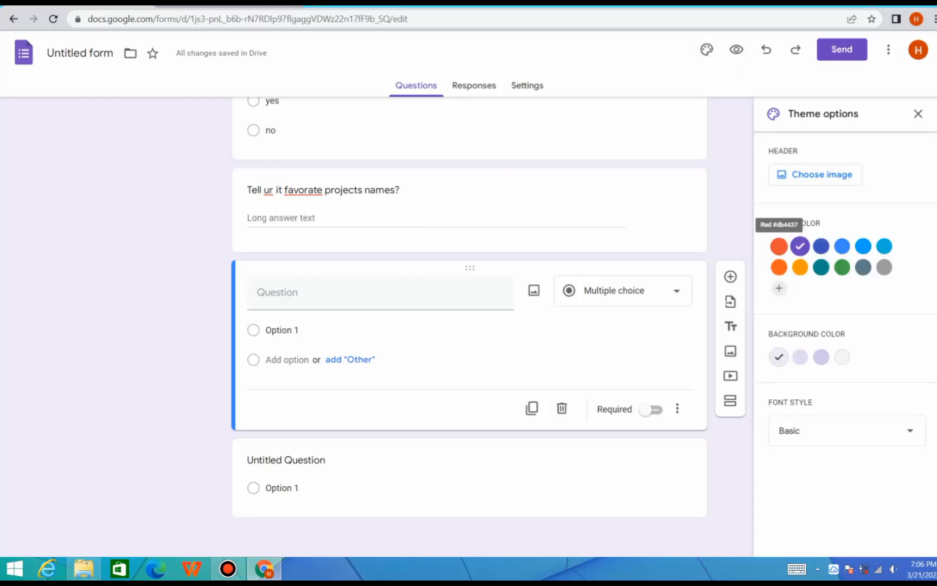
click(779, 246)
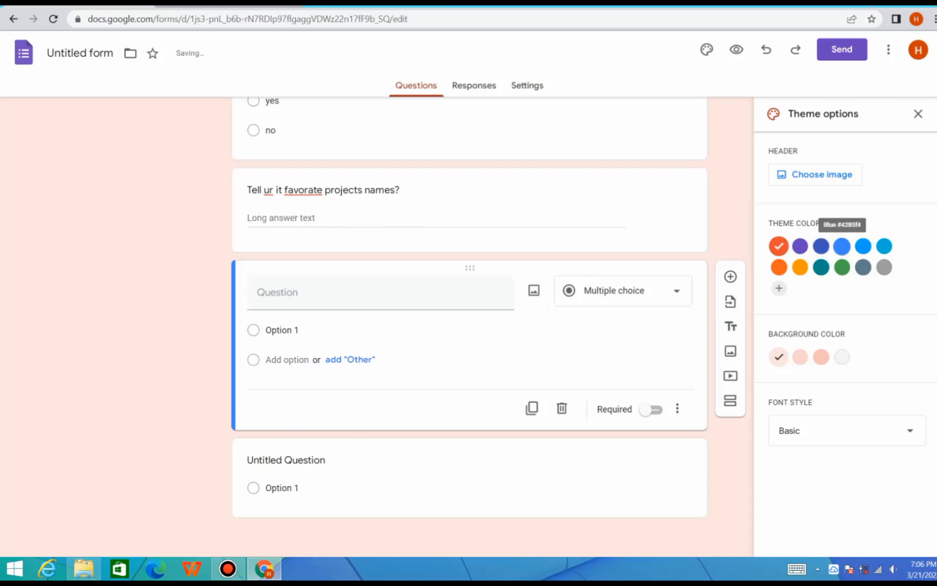
click(842, 246)
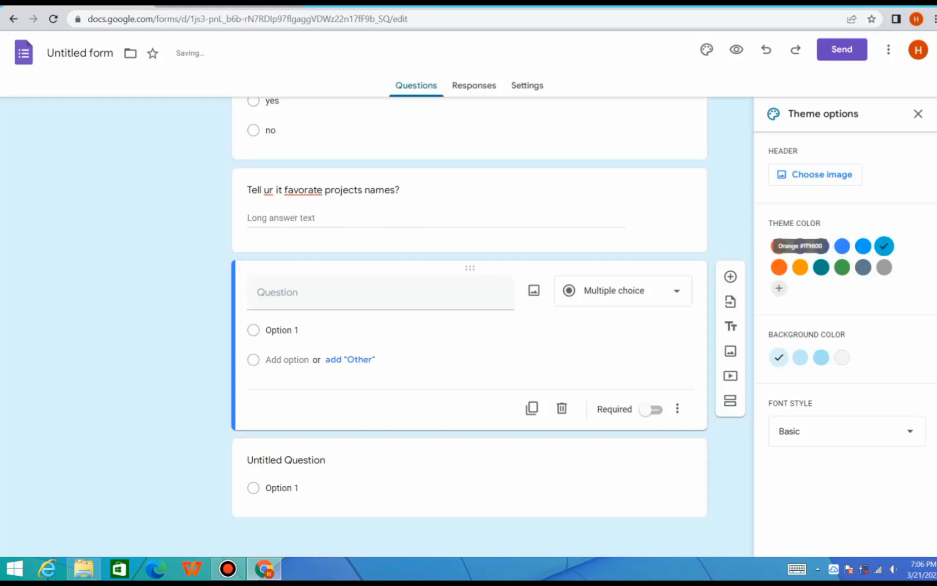
click(779, 267)
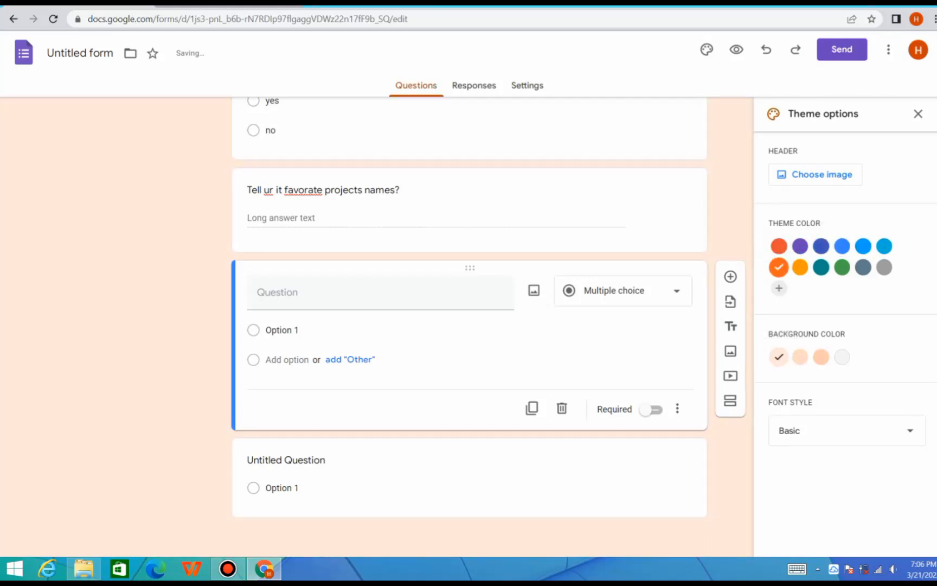
Try the Decorative font style for the form's theme and set it to Playful
click(846, 430)
click(797, 472)
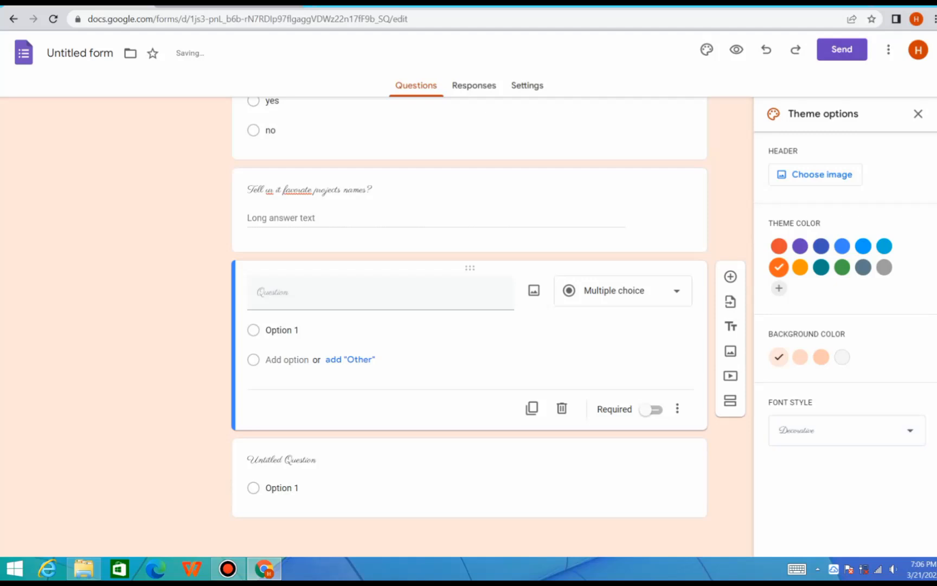
click(846, 431)
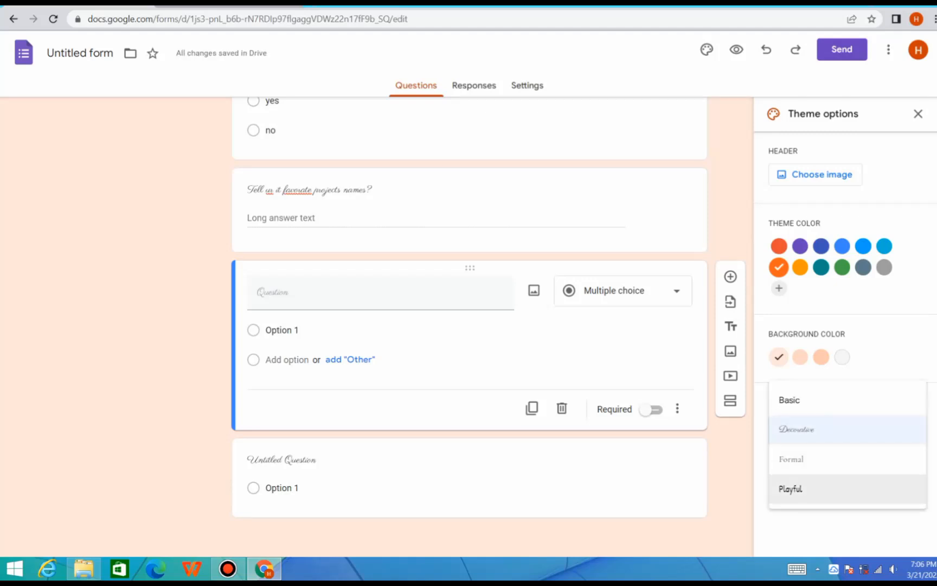
click(791, 489)
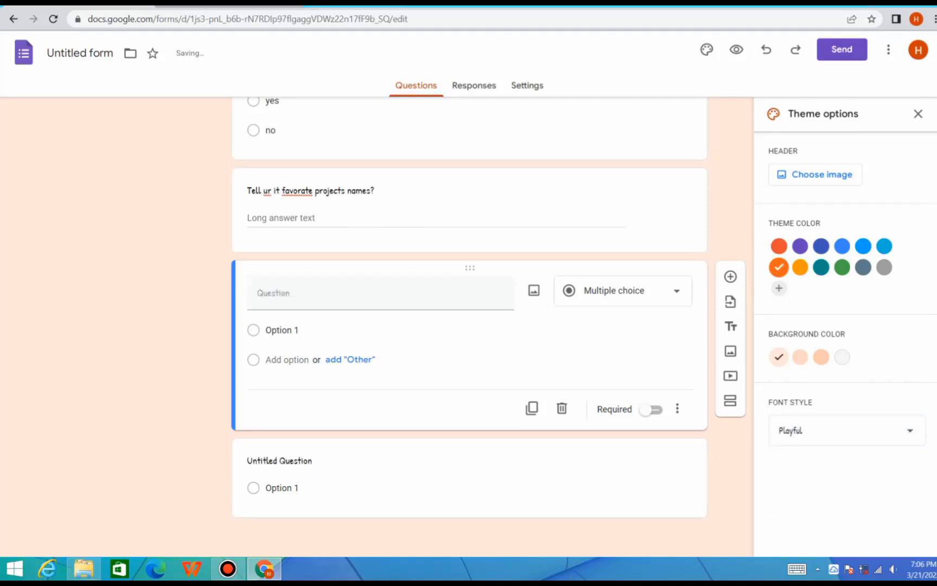
Try the Formal and Decorative font styles for the form's theme and set the font style to Basic
click(847, 430)
click(798, 410)
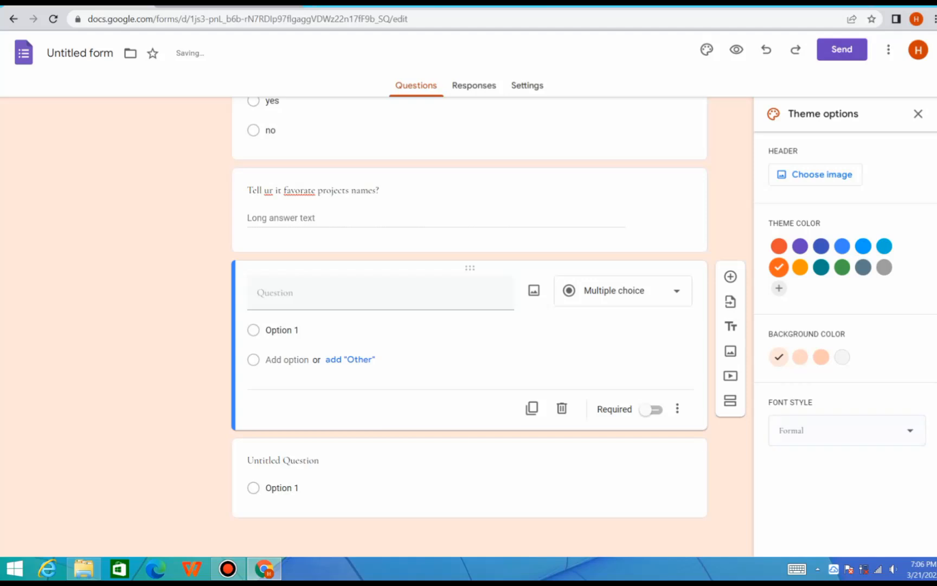
click(846, 431)
click(798, 410)
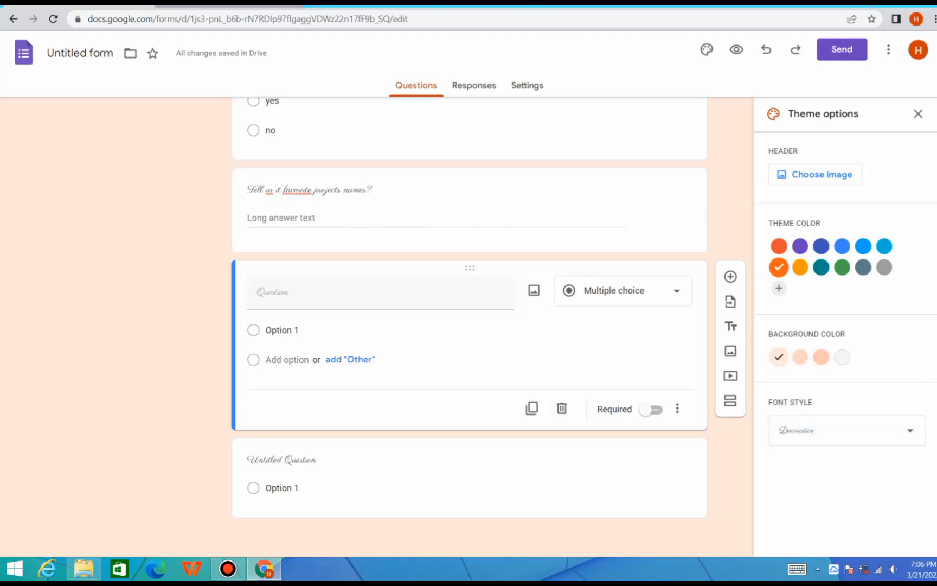
click(846, 431)
click(792, 398)
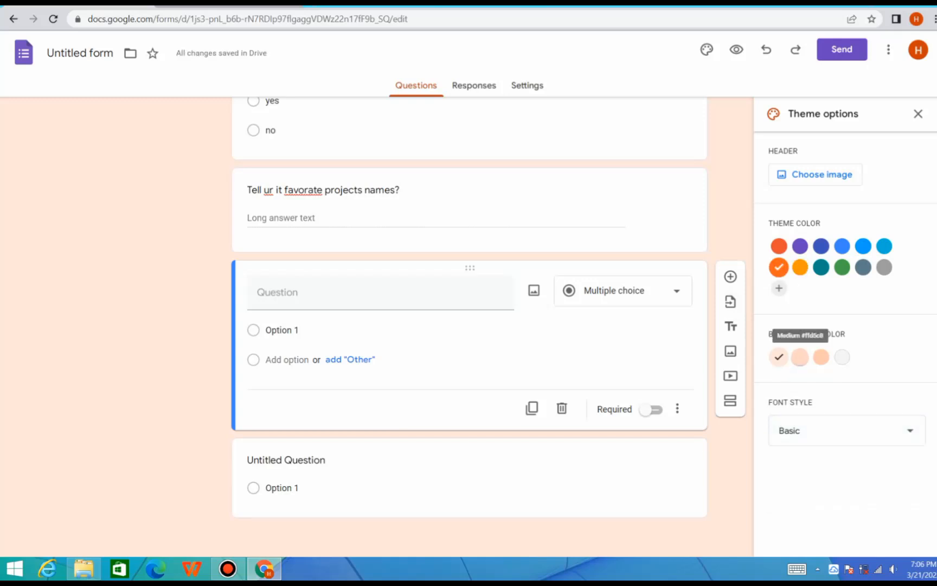
Try the Medium background color for the form's theme, choose the darkest orange shade, and check it against the questions
click(800, 357)
click(821, 357)
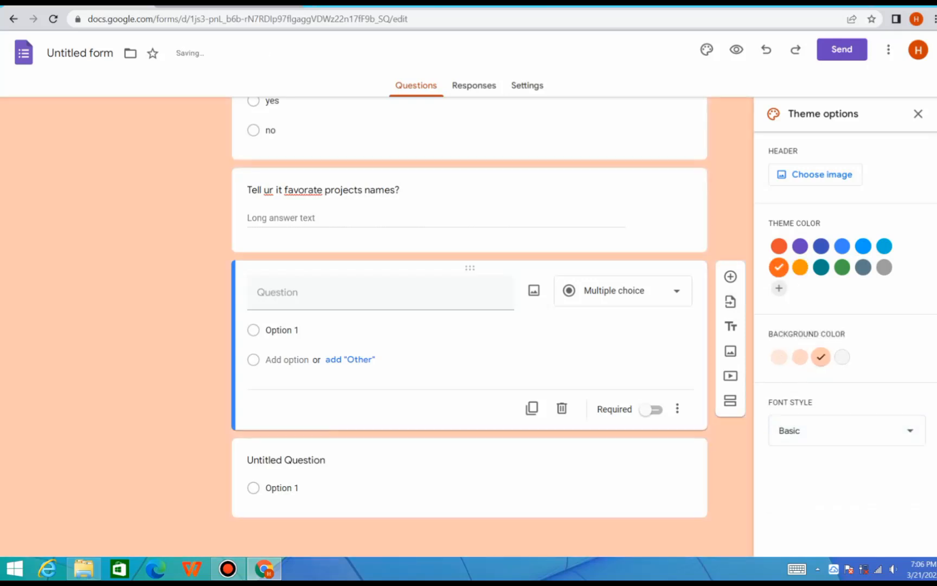
scroll(470, 326, up, 9)
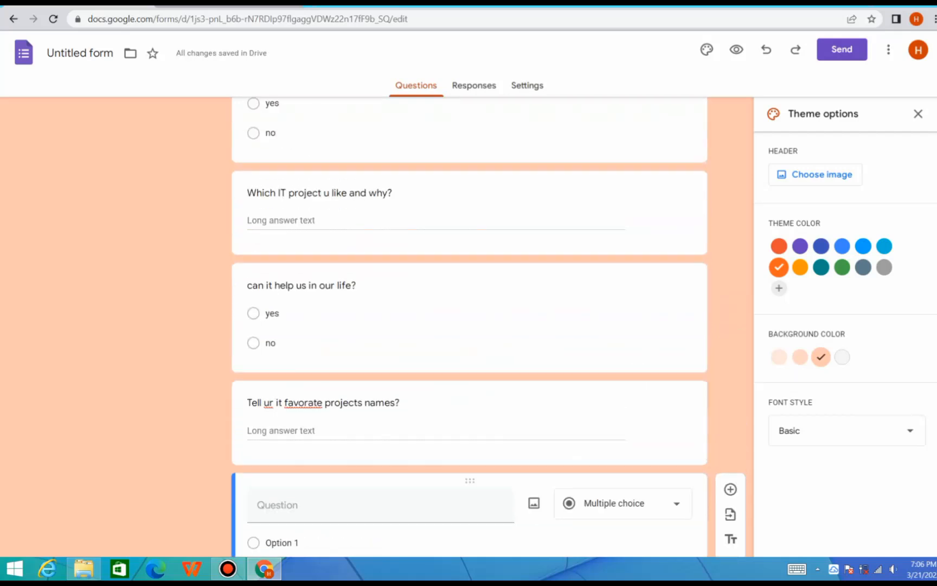
scroll(469, 325, up, 2)
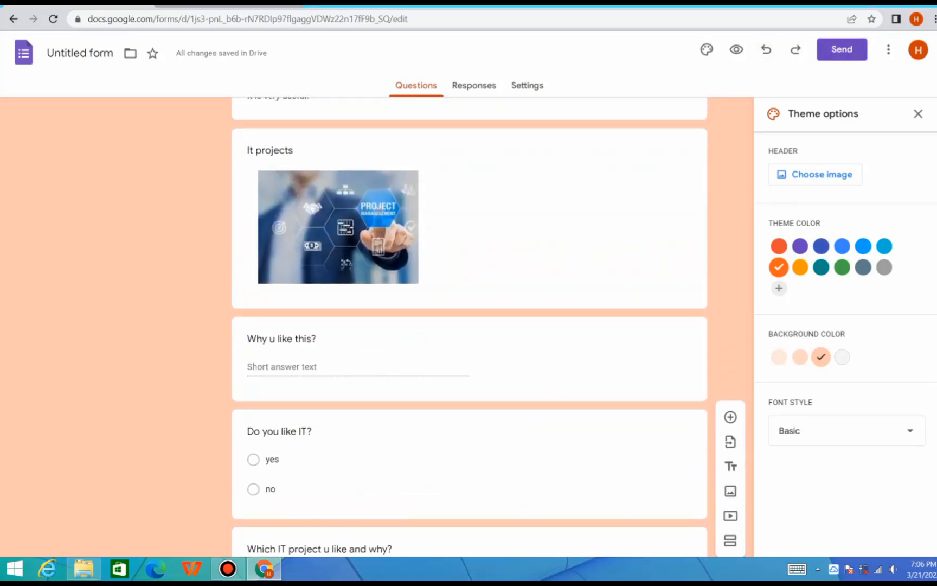
click(889, 50)
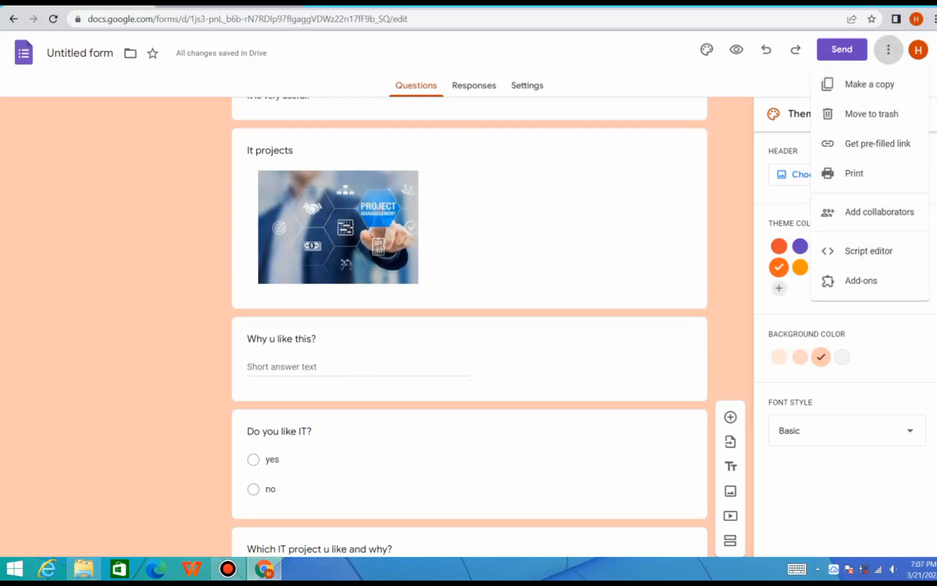
key(Escape)
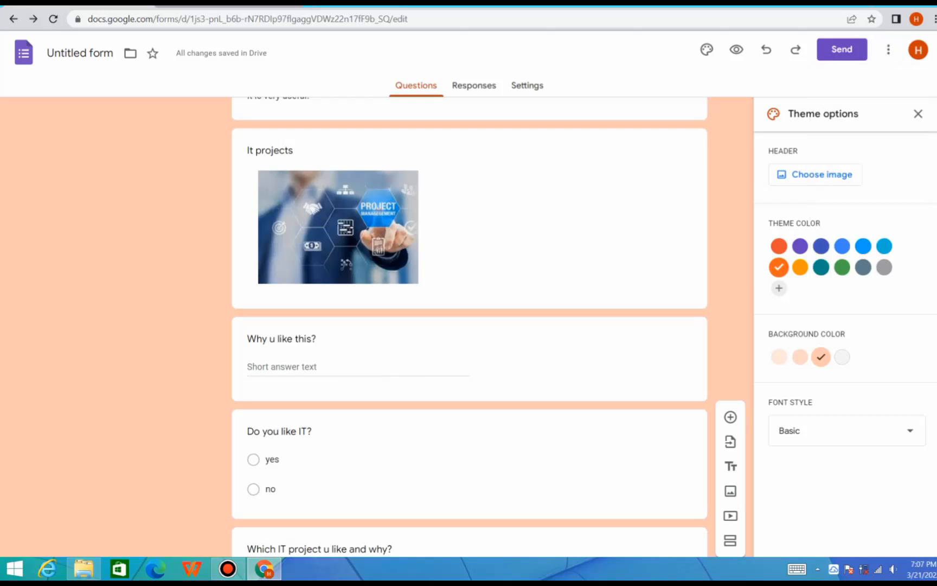
Turn accepting responses off and back on for the form, and look at the additional response options
click(473, 86)
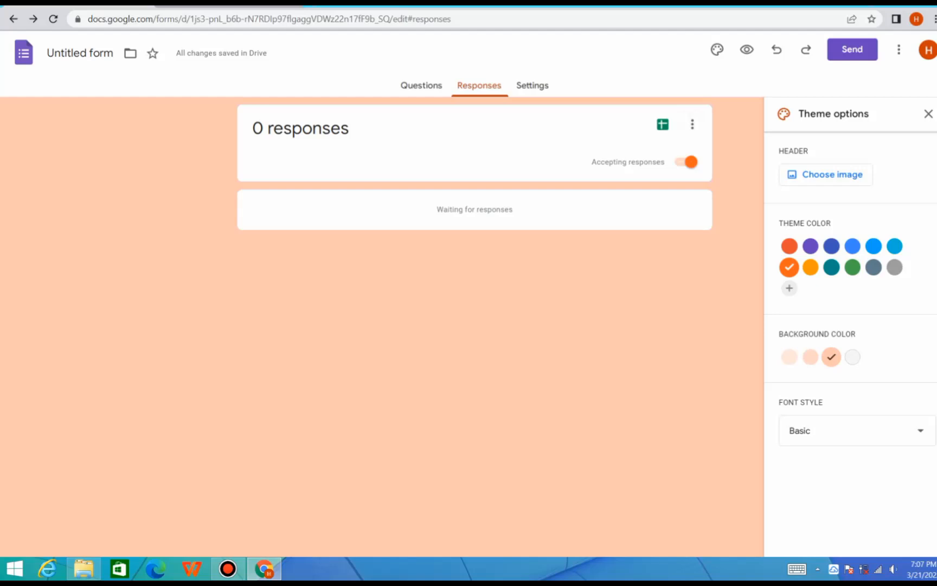
click(687, 162)
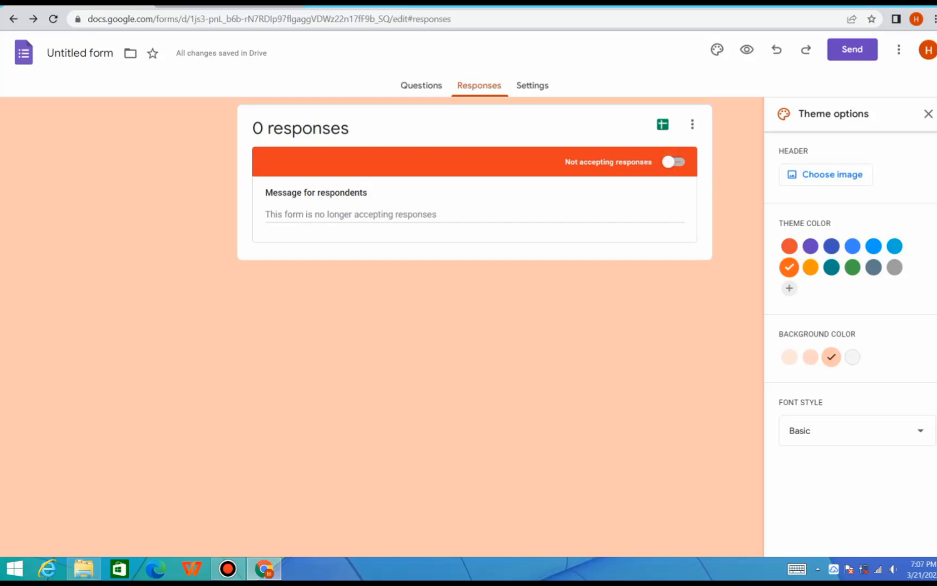
click(673, 161)
click(693, 124)
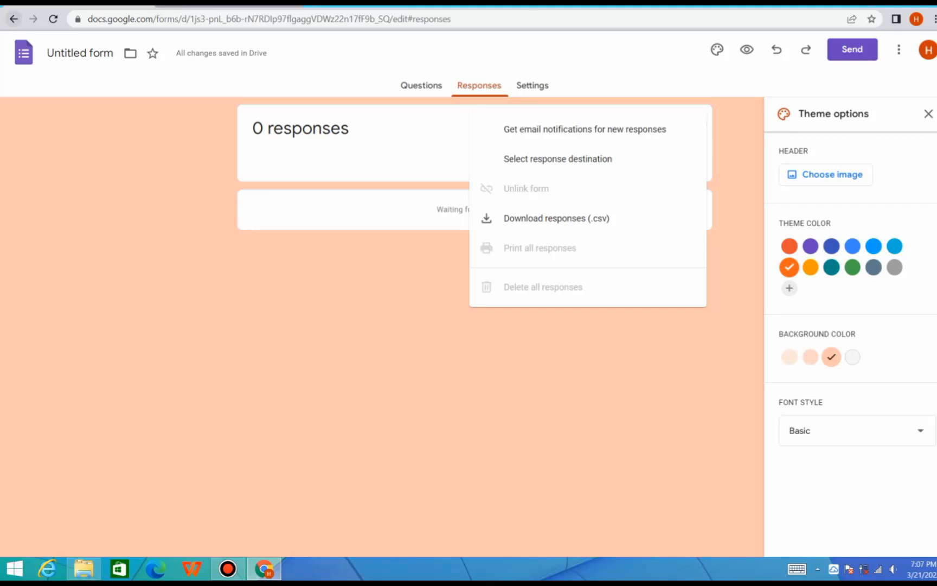
click(14, 19)
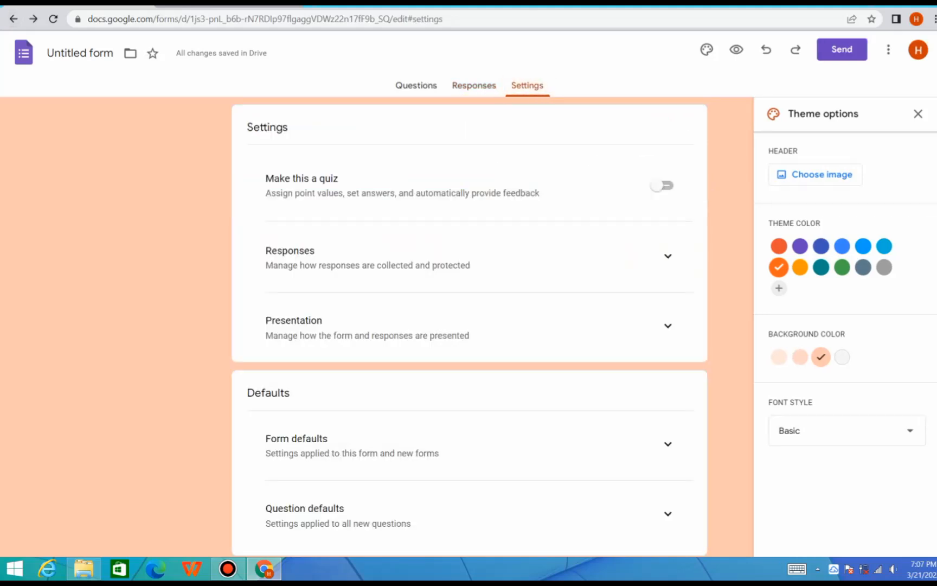
Return to the form's questions and preview the restyled form, looking through it down to the end
click(416, 85)
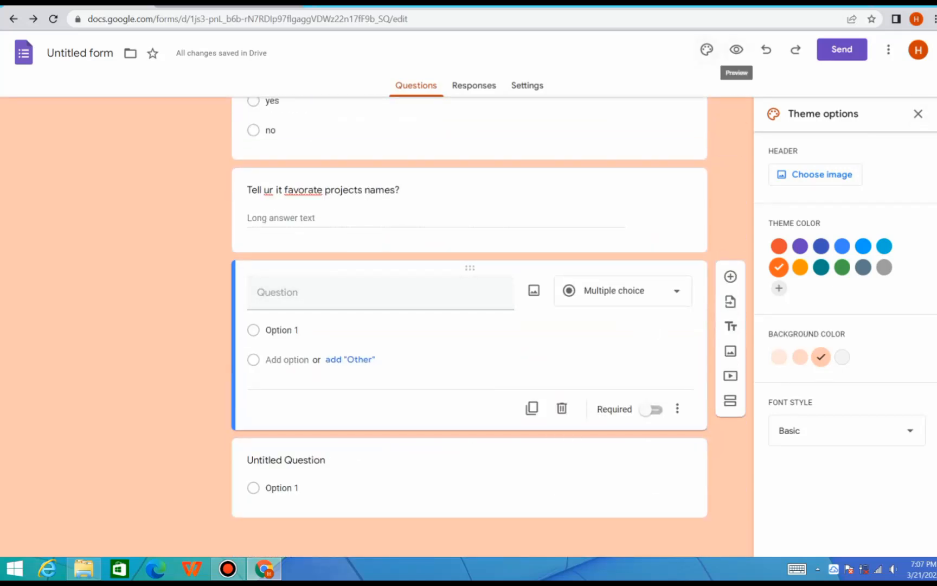
click(736, 49)
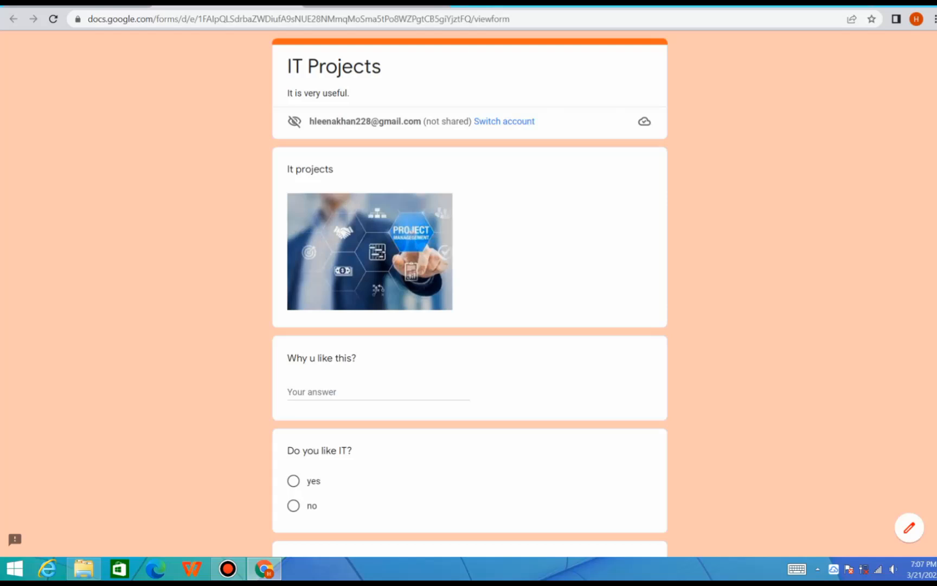
scroll(470, 293, down, 10)
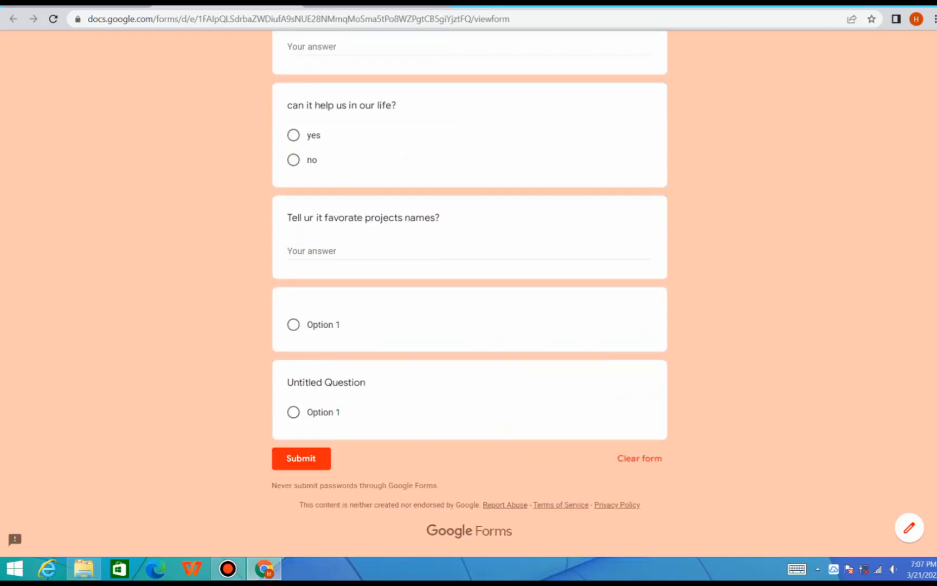